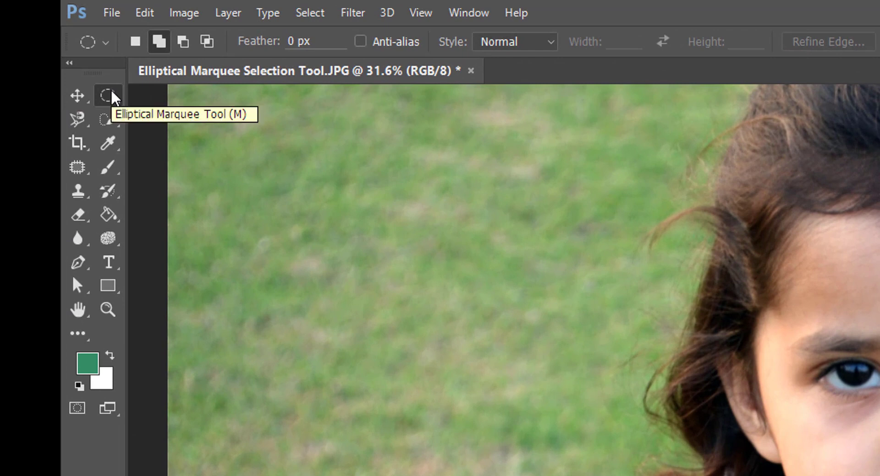
# - Examine the tool variants in the marquee, lasso, quick selection and pen tool groups
pyautogui.click(112, 98)
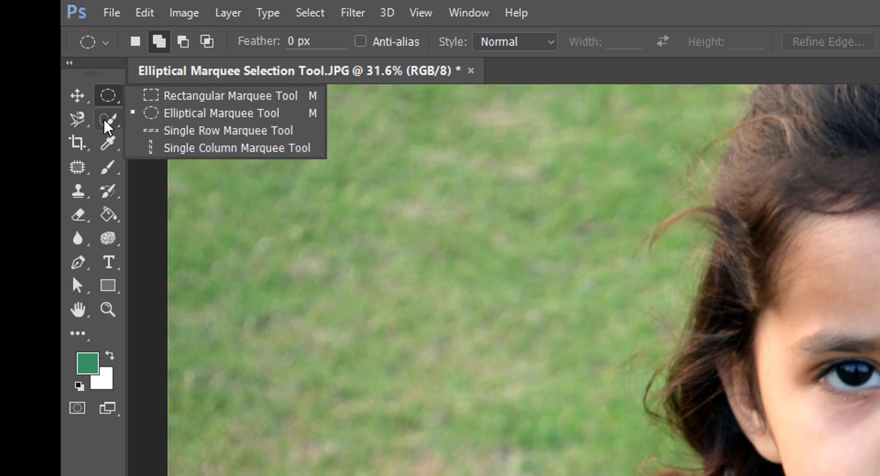
pyautogui.click(78, 120)
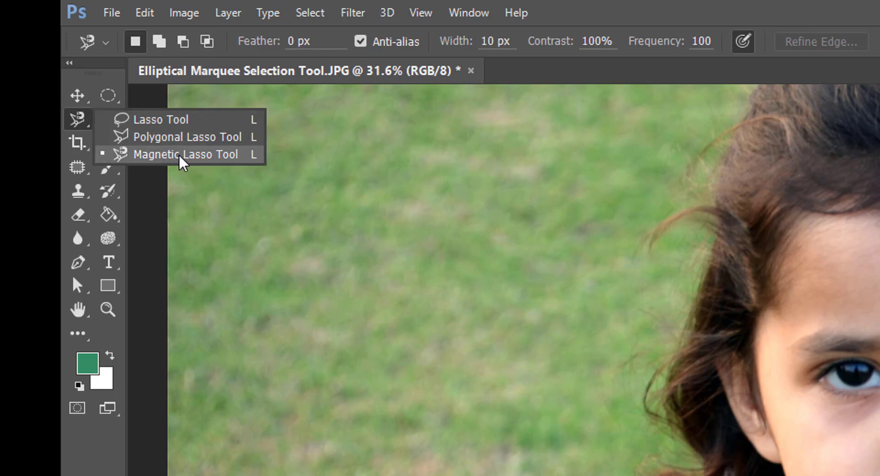
pyautogui.click(115, 121)
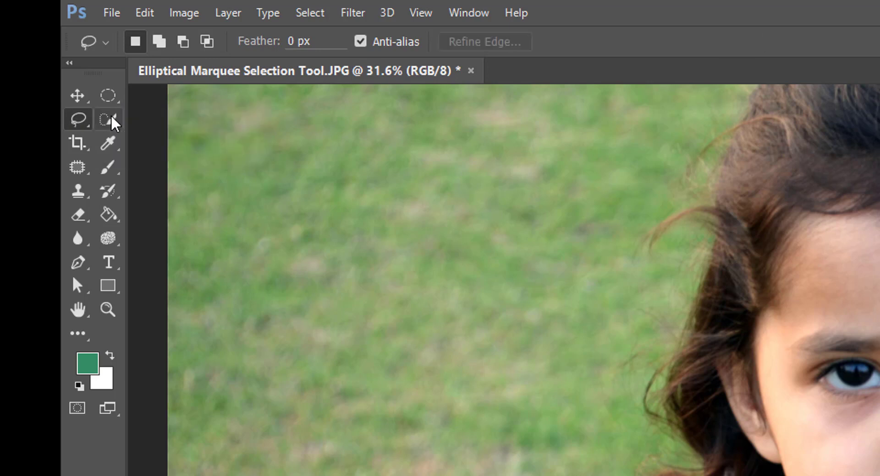
pyautogui.click(112, 122)
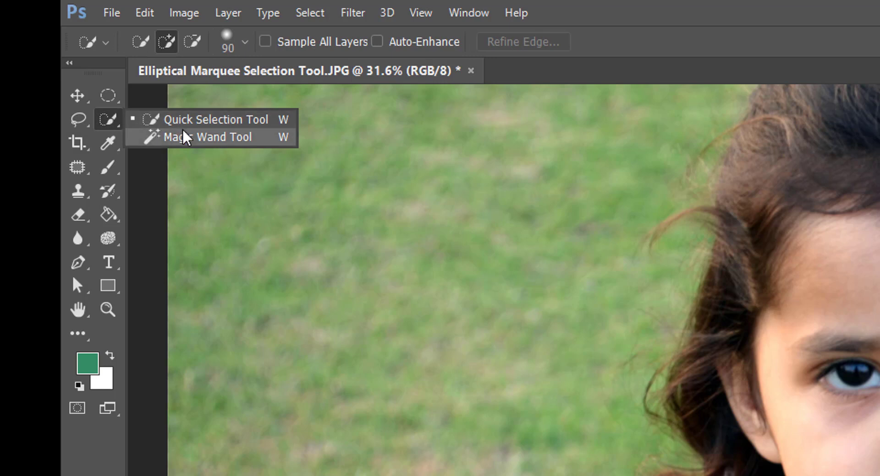
pyautogui.click(113, 126)
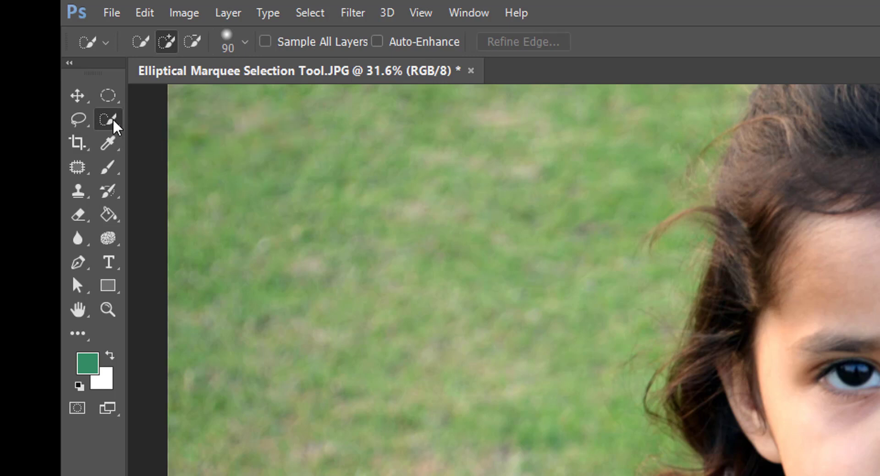
pyautogui.click(79, 263)
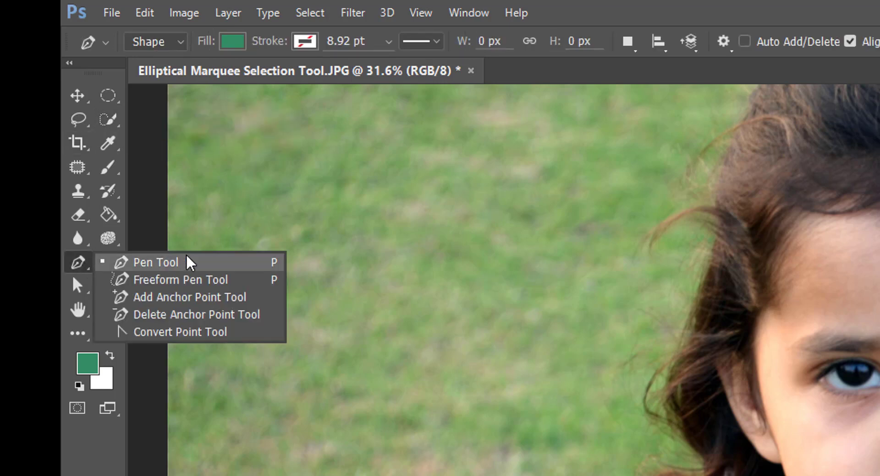
pyautogui.click(85, 264)
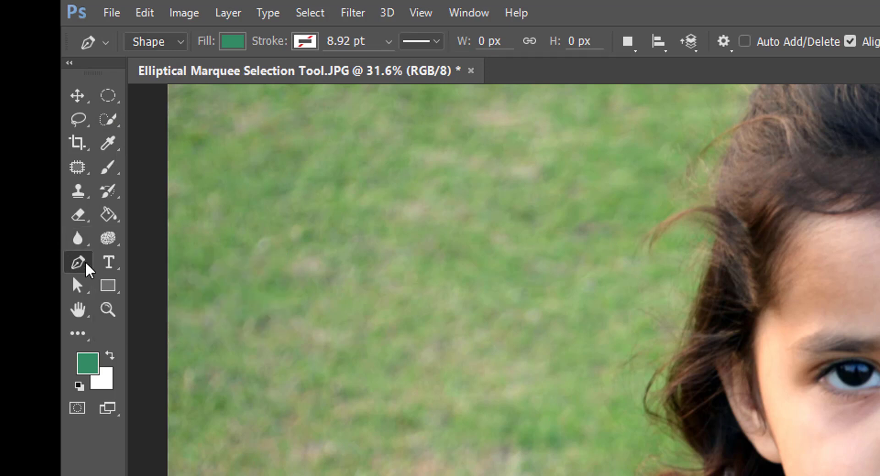
# - Add several overlapping elliptical selections across the girl's face, hair and surrounding grass with the Elliptical Marquee Tool
pyautogui.click(109, 96)
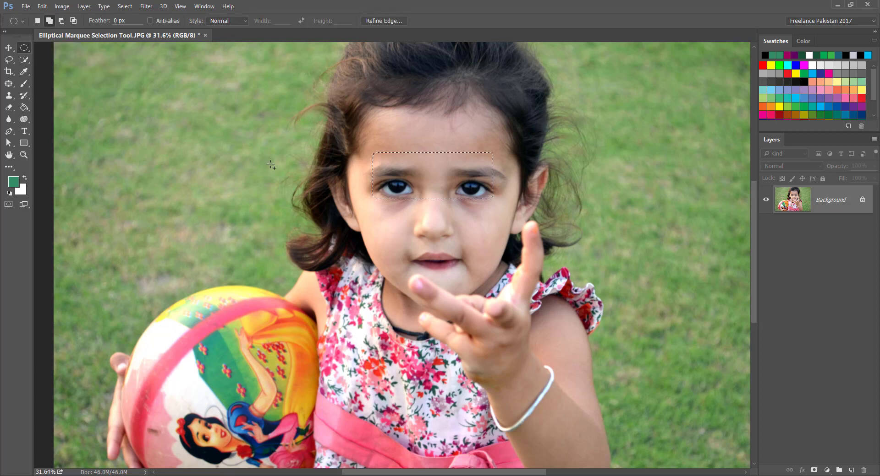
pyautogui.moveTo(334, 80); pyautogui.dragTo(519, 283)
pyautogui.moveTo(432, 133); pyautogui.dragTo(624, 309)
pyautogui.moveTo(513, 83); pyautogui.dragTo(710, 257)
pyautogui.moveTo(261, 113); pyautogui.dragTo(468, 318)
pyautogui.moveTo(241, 133); pyautogui.dragTo(236, 123)
# - Review the marquee tool variants and the Elliptical Marquee Tool's preset options, including the New Tool Preset dialog
pyautogui.click(26, 51)
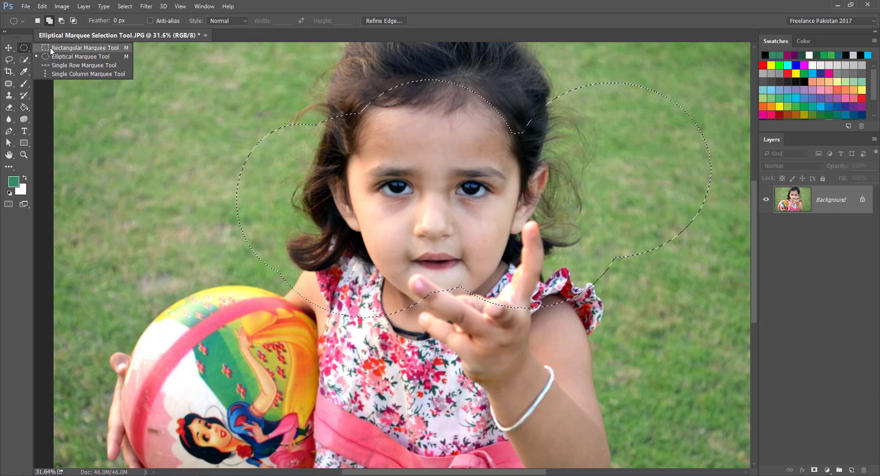
pyautogui.click(26, 50)
pyautogui.click(24, 48)
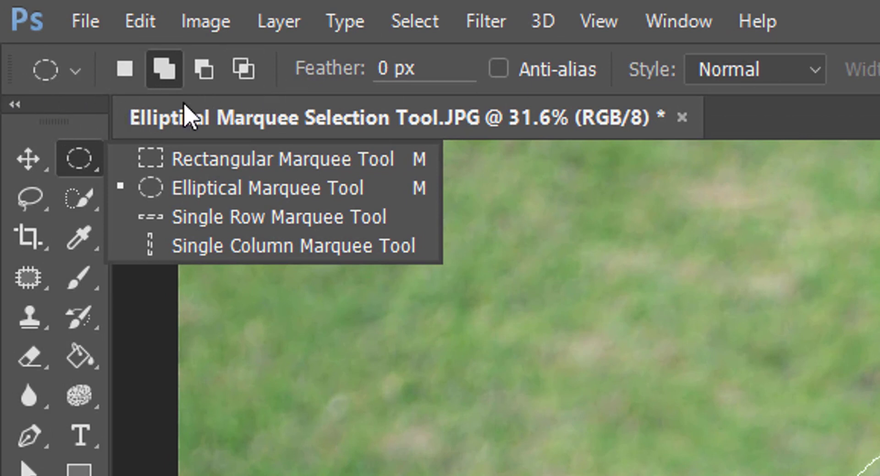
pyautogui.click(73, 72)
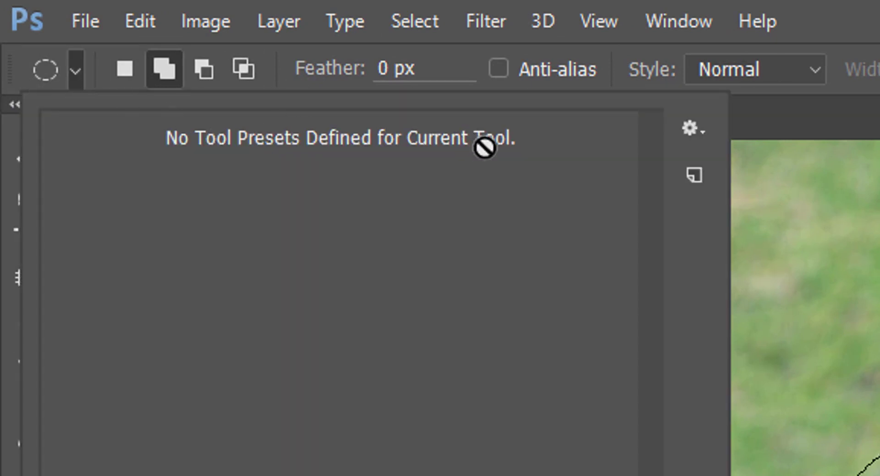
pyautogui.click(701, 129)
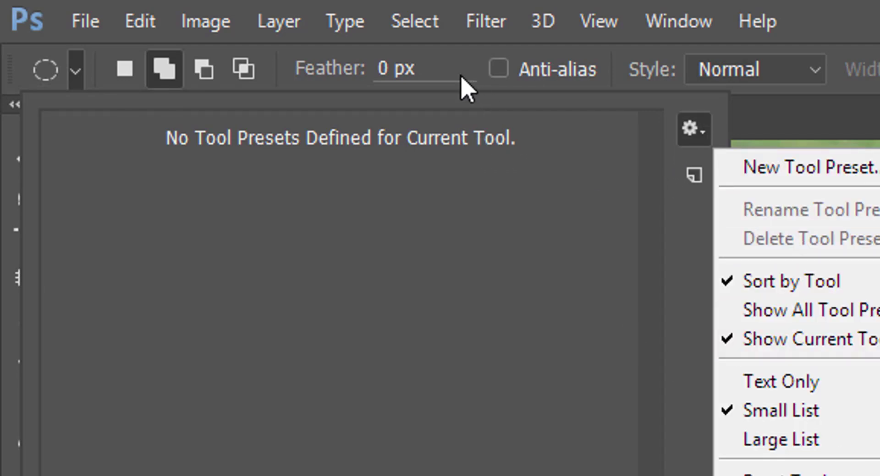
pyautogui.click(240, 118)
pyautogui.click(684, 173)
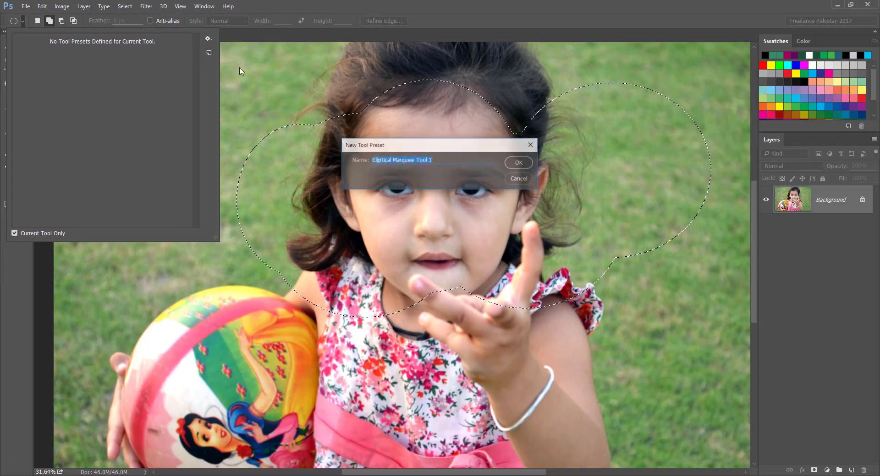
pyautogui.click(519, 163)
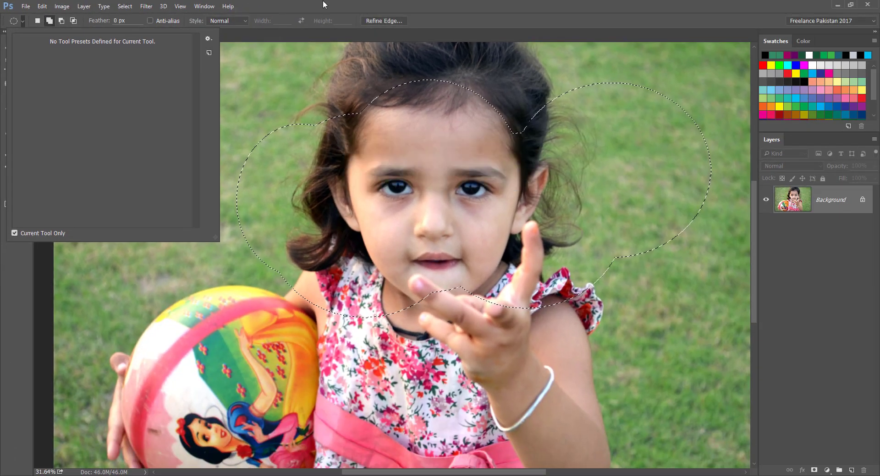
pyautogui.click(322, 1)
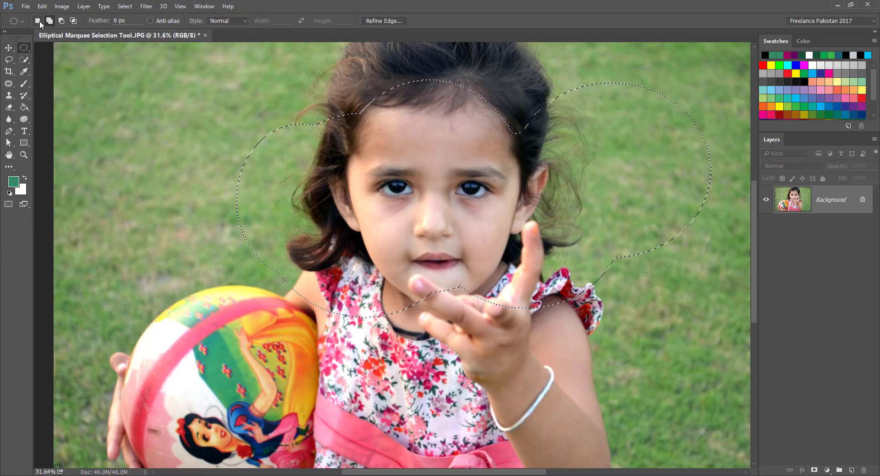
# - Draw a series of elliptical selections over the grass and face in New Selection mode, each replacing the previous one
pyautogui.moveTo(125, 108); pyautogui.dragTo(245, 214)
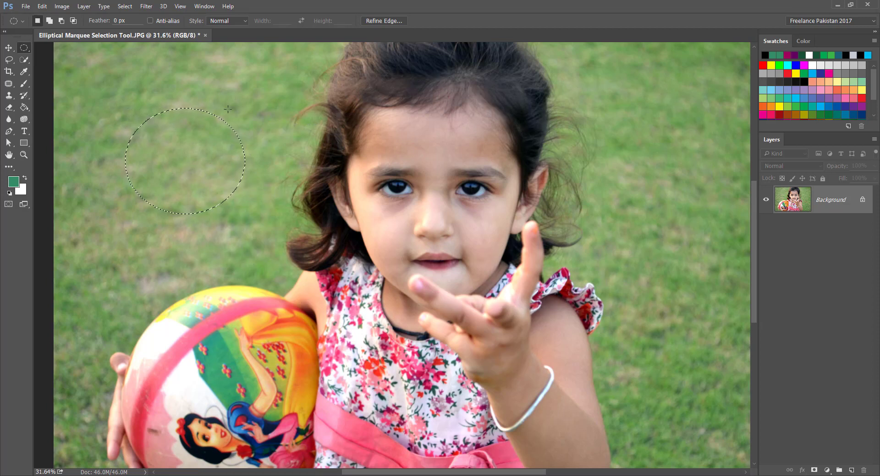
pyautogui.click(478, 258)
pyautogui.moveTo(269, 112); pyautogui.dragTo(544, 347)
pyautogui.moveTo(390, 76); pyautogui.dragTo(539, 333)
pyautogui.moveTo(231, 121); pyautogui.dragTo(405, 288)
pyautogui.moveTo(434, 173); pyautogui.dragTo(458, 198)
pyautogui.moveTo(429, 130); pyautogui.dragTo(511, 222)
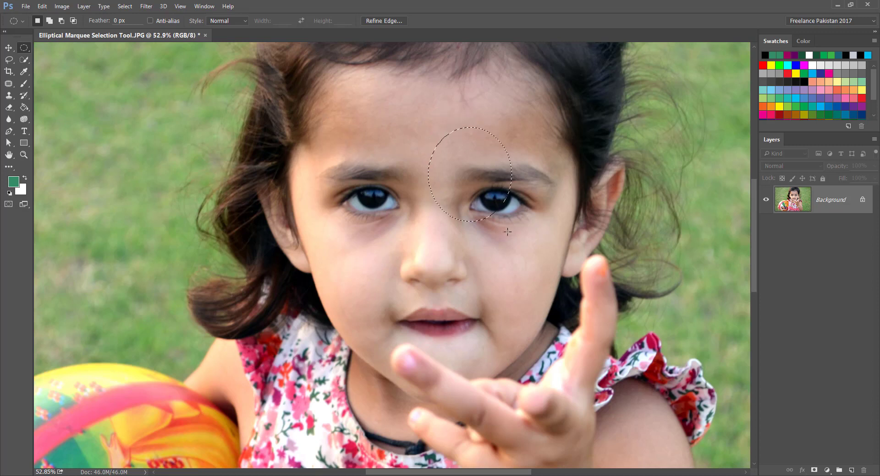
pyautogui.moveTo(309, 83); pyautogui.dragTo(464, 221)
pyautogui.moveTo(287, 142); pyautogui.dragTo(437, 242)
pyautogui.moveTo(319, 157)
pyautogui.mouseDown()
pyautogui.moveTo(326, 150)
pyautogui.moveTo(324, 161)
pyautogui.mouseUp()
# - Select each of the girl's eyes with its own ellipse using Add to Selection, and copy both to a new layer
pyautogui.moveTo(452, 160)
pyautogui.mouseDown()
pyautogui.moveTo(574, 241)
pyautogui.moveTo(566, 243)
pyautogui.mouseUp()
pyautogui.click(49, 20)
pyautogui.moveTo(306, 153); pyautogui.dragTo(423, 241)
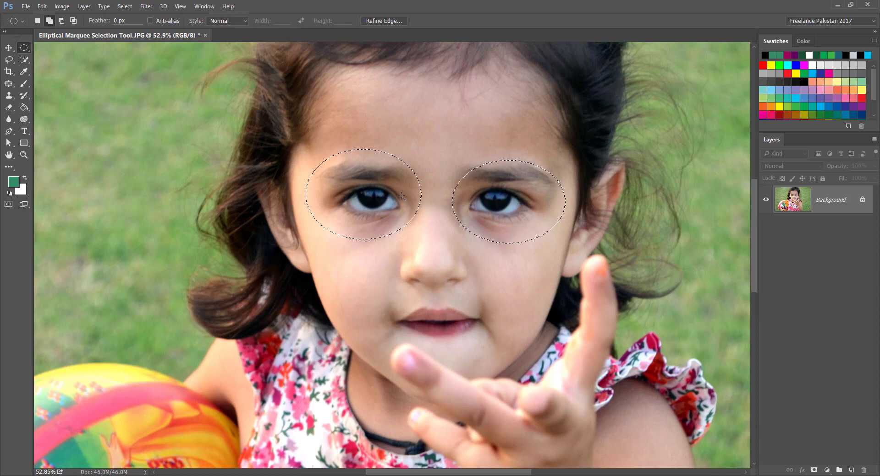
pyautogui.hotkey('ctrl', 'j')
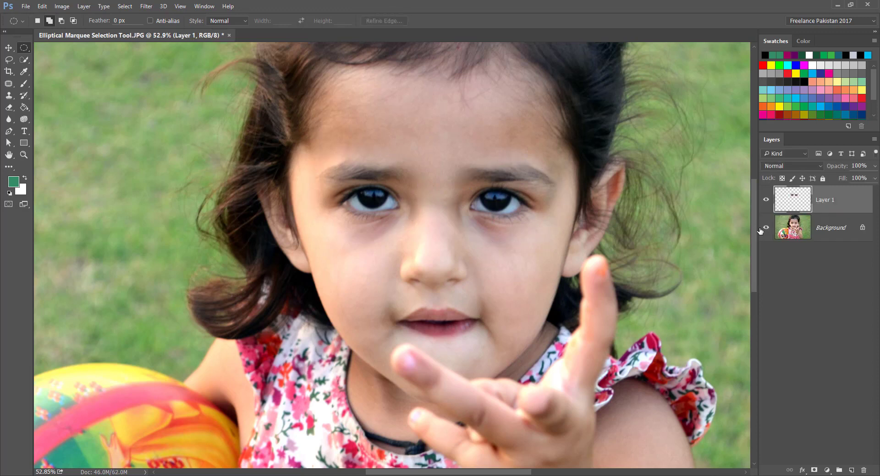
# - Inspect the copied eyes on their own by temporarily hiding the Background layer
pyautogui.hotkey('ctrl', 'z')
pyautogui.hotkey('ctrl', 'z')
pyautogui.click(765, 228)
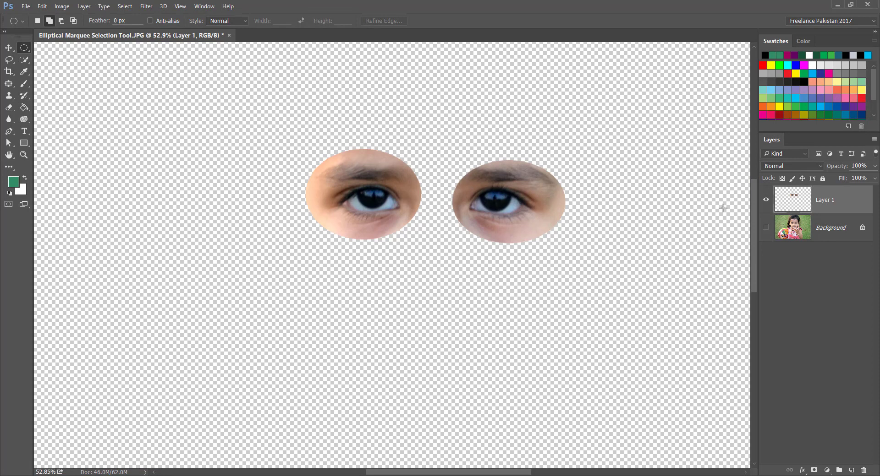
pyautogui.click(766, 228)
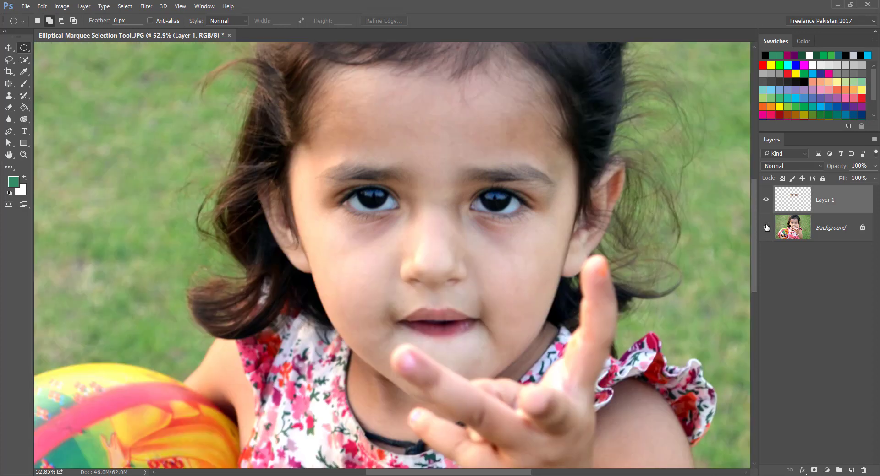
# - Select the face with a tall ellipse, subtract a narrow vertical ellipse through its centre, and copy the result from the Background to a new layer
pyautogui.click(61, 21)
pyautogui.moveTo(325, 69); pyautogui.dragTo(559, 382)
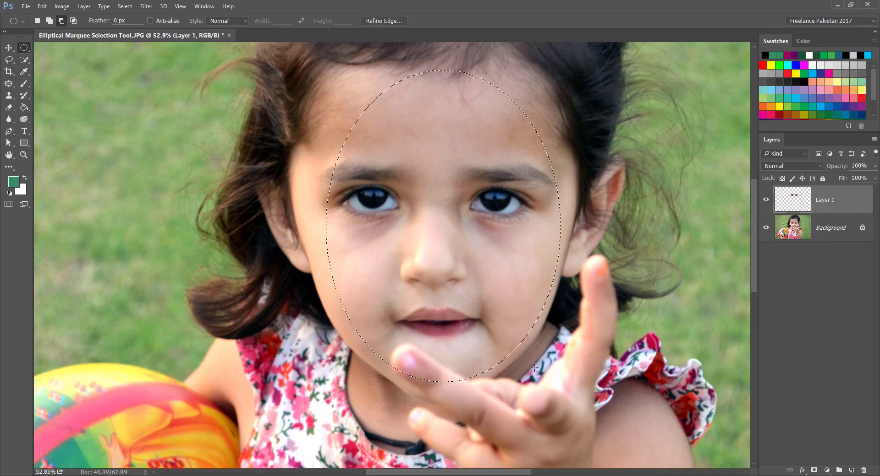
pyautogui.click(61, 20)
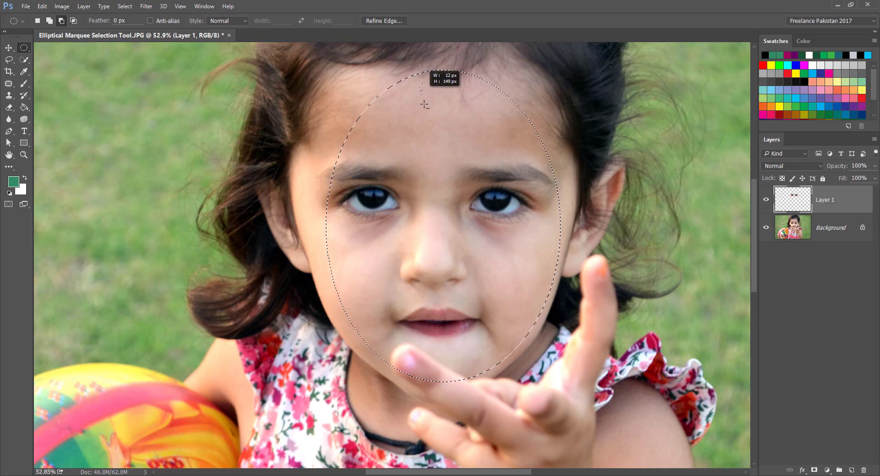
pyautogui.moveTo(425, 105); pyautogui.dragTo(447, 297)
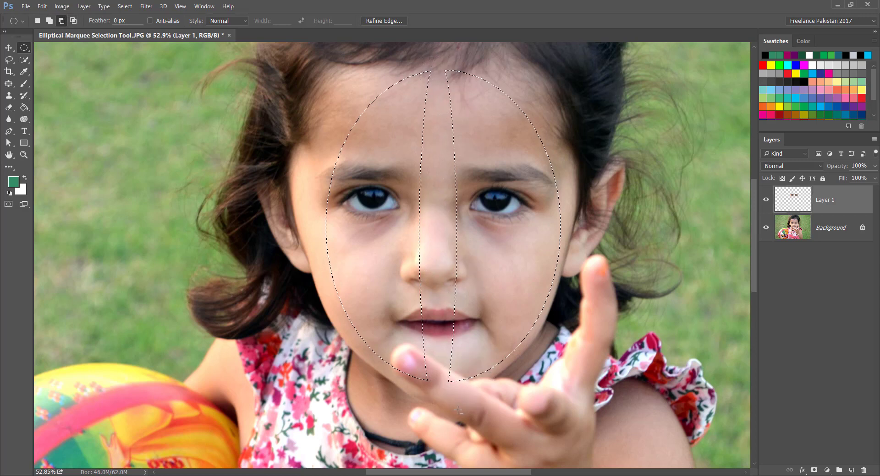
pyautogui.click(807, 236)
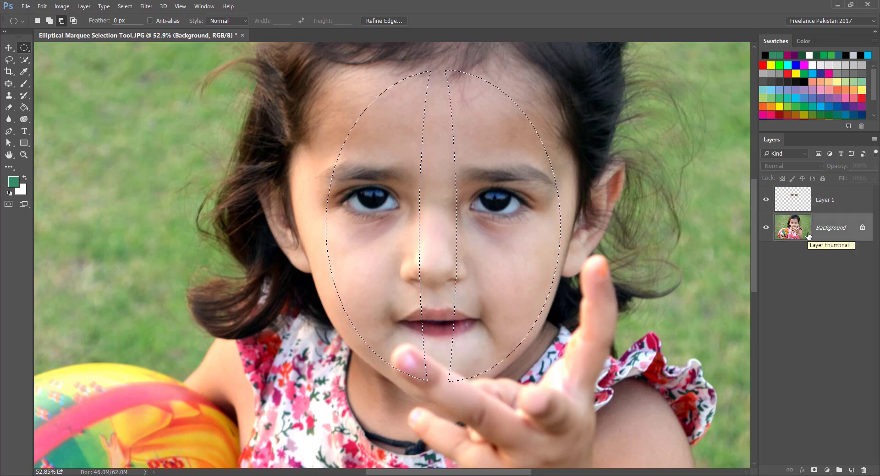
pyautogui.hotkey('ctrl', 'j')
# - With Layer 1 and Layer 2 hidden, intersect two ellipses over the nose and mouth and copy the overlap from the Background to a new layer
pyautogui.click(766, 200)
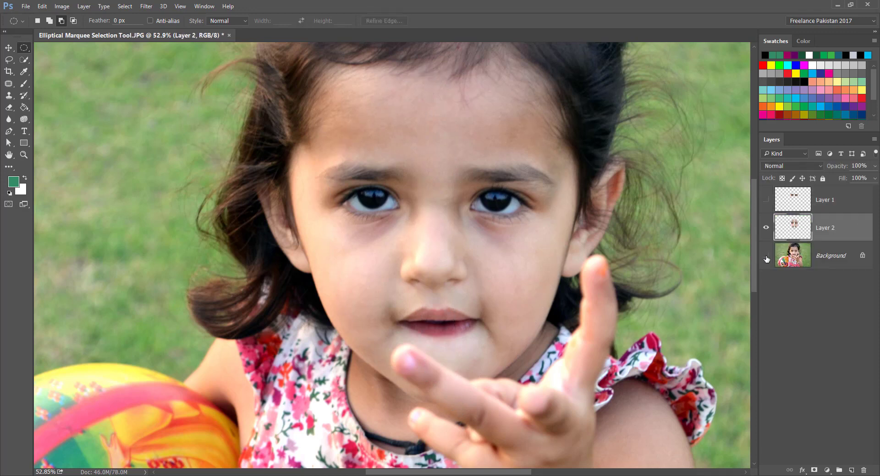
pyautogui.click(766, 256)
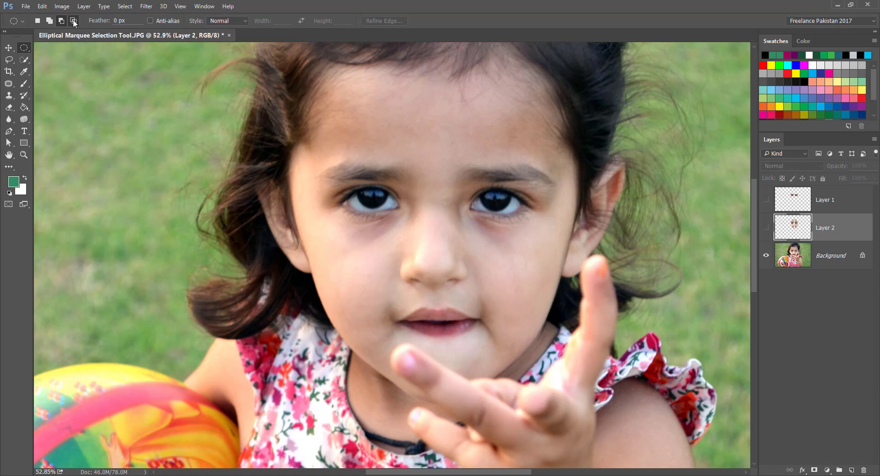
pyautogui.click(74, 21)
pyautogui.moveTo(338, 84); pyautogui.dragTo(543, 342)
pyautogui.moveTo(279, 235); pyautogui.dragTo(615, 393)
pyautogui.click(807, 268)
pyautogui.hotkey('ctrl', 'j')
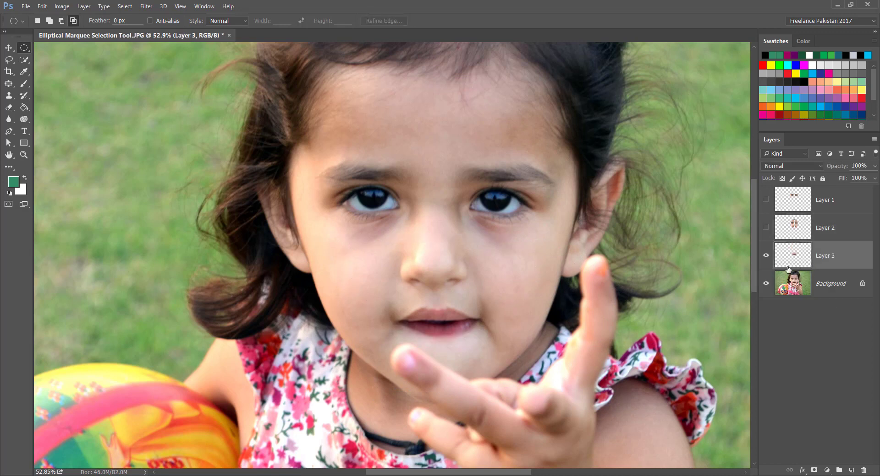
# - Hide the Background layer and examine the curved edge of the copied nose and mouth piece up close
pyautogui.click(764, 284)
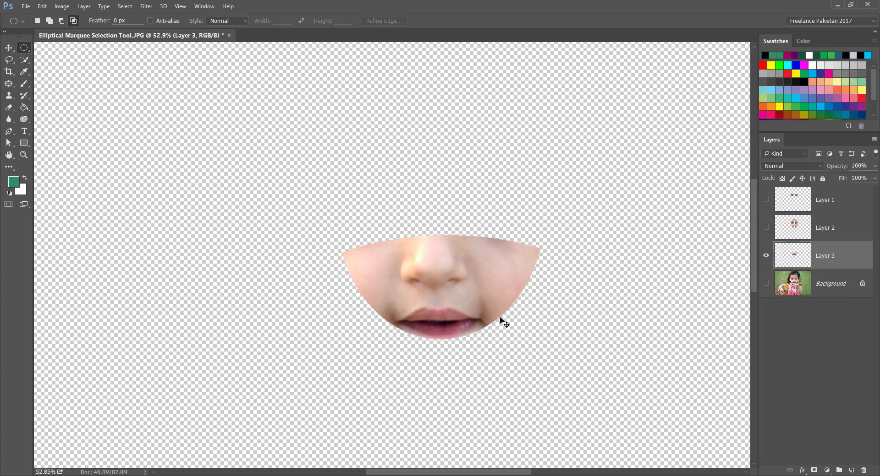
pyautogui.scroll(5, 501, 318)
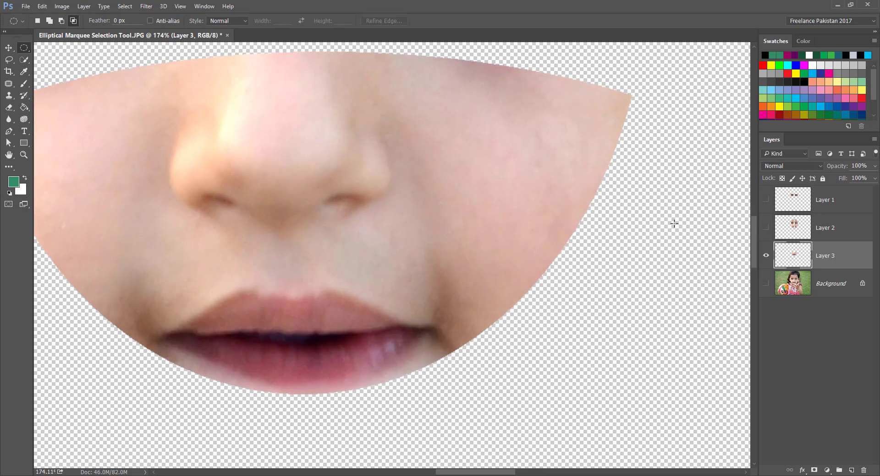
pyautogui.scroll(-3, 405, 312)
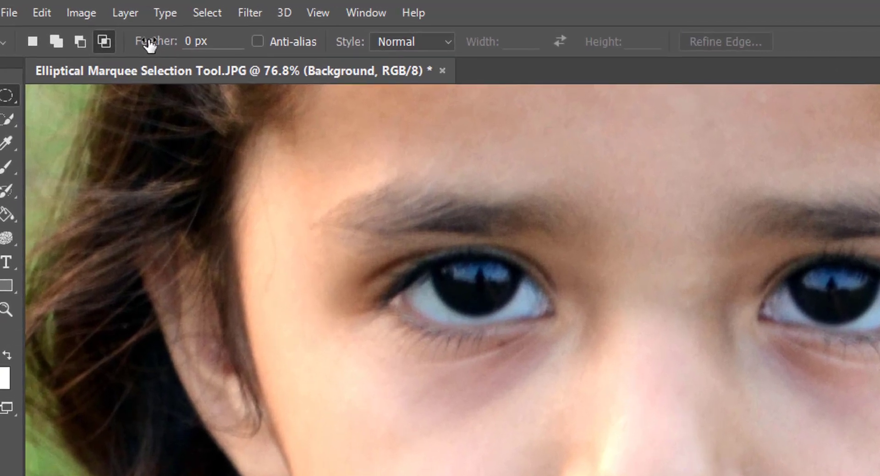
# - Select a wide ellipse across both eyes on the Background with Anti-alias off, copy it to a new layer and isolate it to check its edge
pyautogui.moveTo(213, 96); pyautogui.dragTo(519, 283)
pyautogui.moveTo(877, 474); pyautogui.dragTo(879, 475)
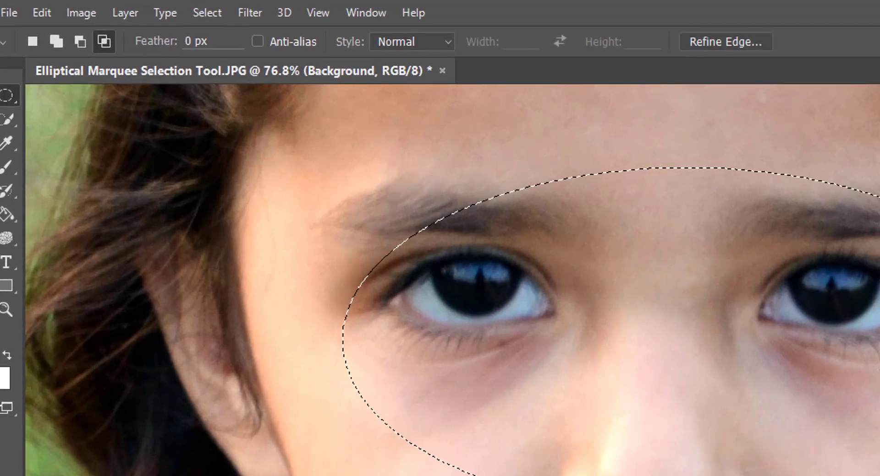
pyautogui.hotkey('ctrl', 'j')
pyautogui.scroll(9, 840, 197)
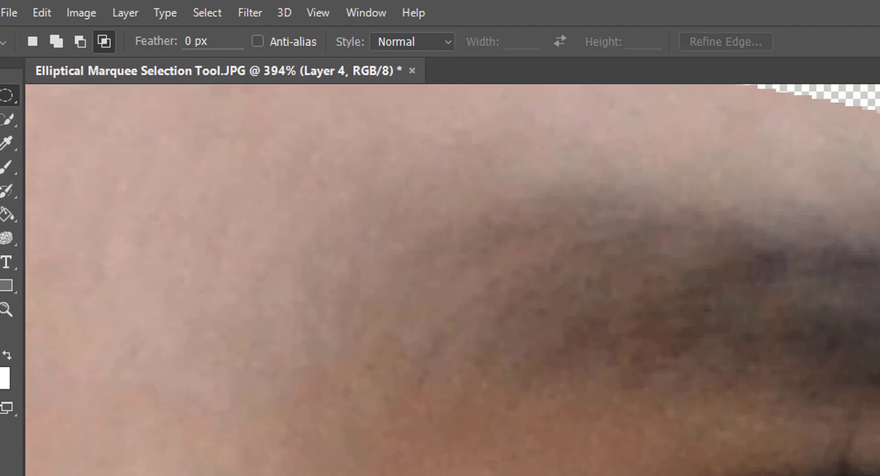
pyautogui.scroll(-3, 540, 244)
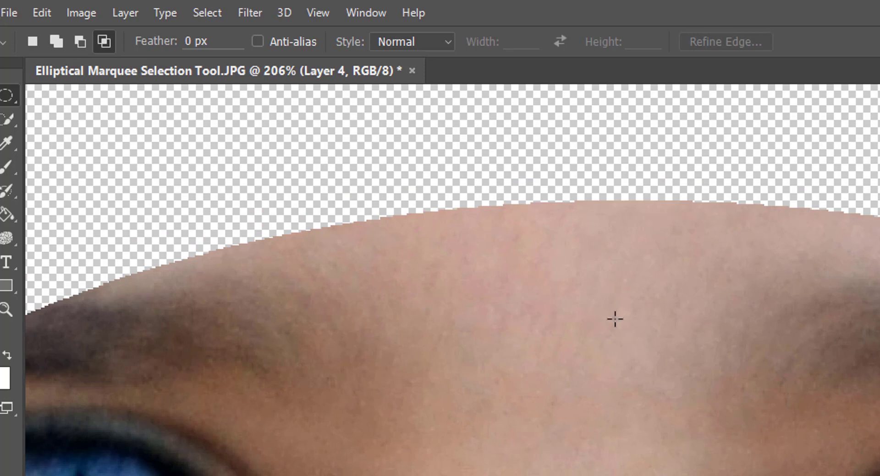
pyautogui.scroll(-3, 650, 472)
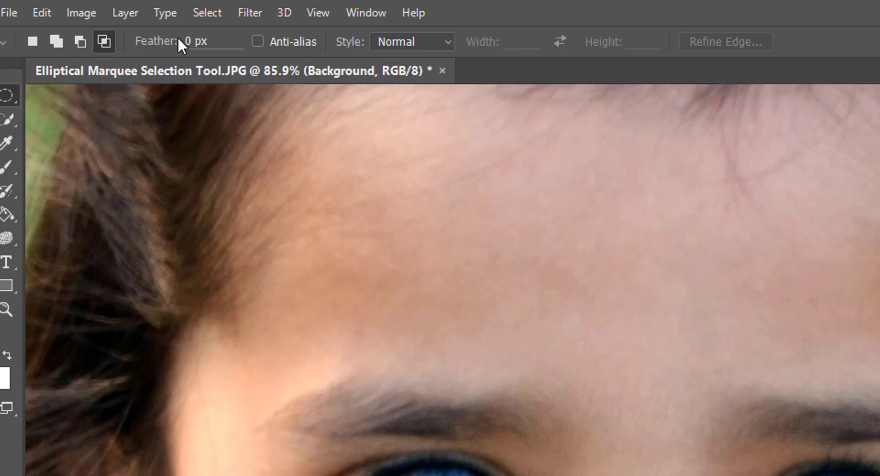
# - Select a wide ellipse across both eyes on the Background with a 47.8 px feather, copy it to a new layer and isolate it
pyautogui.moveTo(177, 39); pyautogui.dragTo(589, 90)
pyautogui.moveTo(320, 350); pyautogui.dragTo(879, 475)
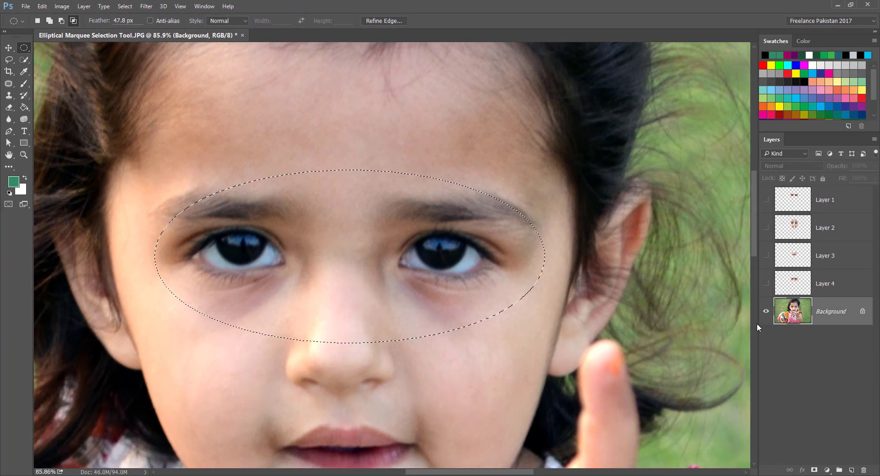
pyautogui.hotkey('ctrl', 'j')
pyautogui.click(765, 339)
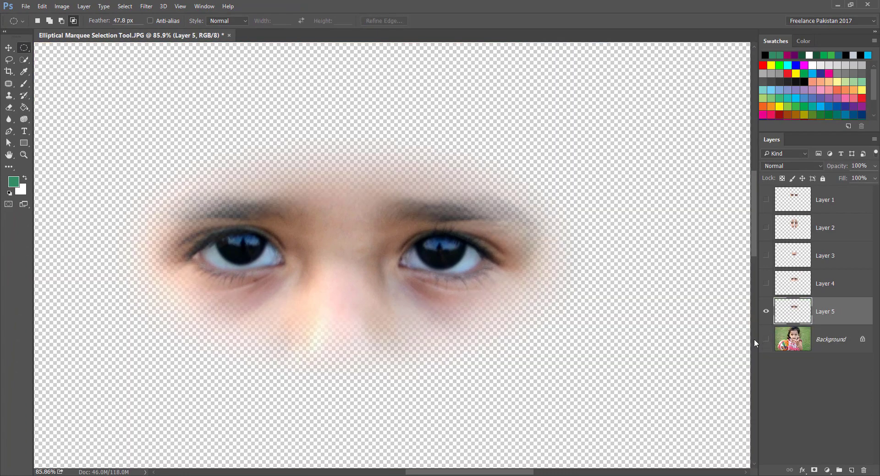
# - Add a new layer beneath the feathered eyes piece and fill it with the green foreground color
pyautogui.click(851, 471)
pyautogui.hotkey('alt', 'BackSpace')
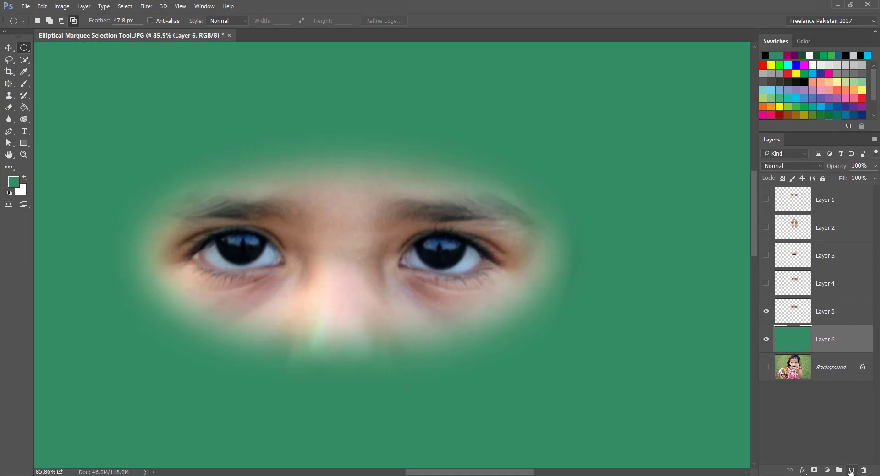
pyautogui.moveTo(439, 270); pyautogui.dragTo(463, 285)
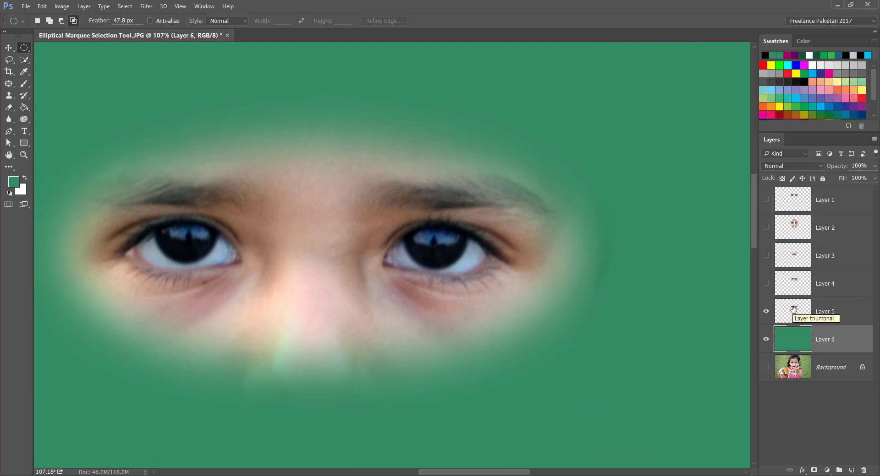
# - Select Layer 5 and move the feathered eyes piece slightly over the green fill
pyautogui.click(8, 47)
pyautogui.click(38, 48)
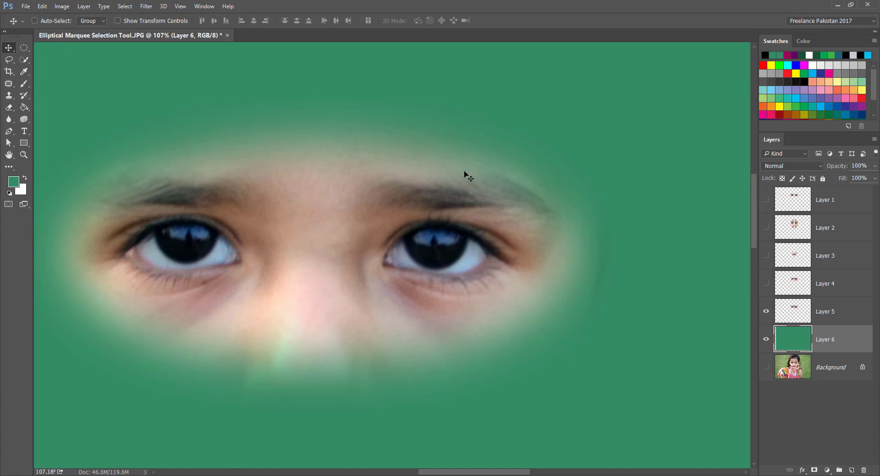
pyautogui.click(792, 314)
pyautogui.moveTo(339, 192); pyautogui.dragTo(410, 238)
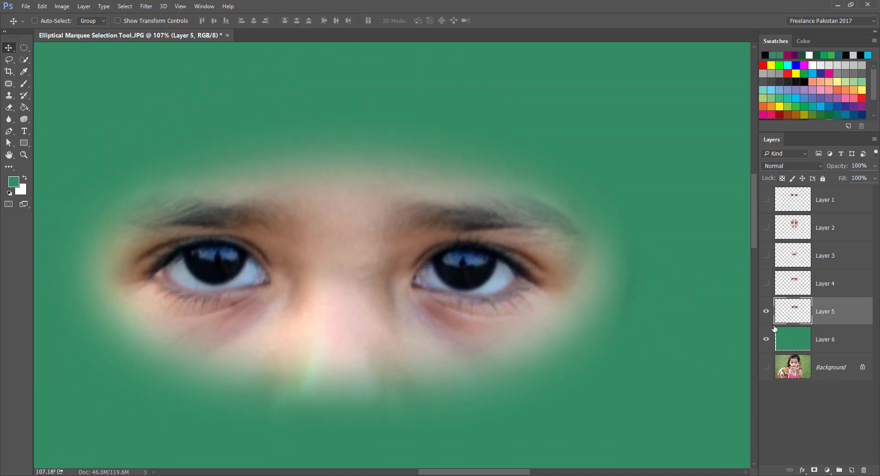
# - Hide Layer 5 and Layer 6, show the Background and return to the Elliptical Marquee Tool
pyautogui.moveTo(766, 342); pyautogui.dragTo(764, 324)
pyautogui.click(24, 48)
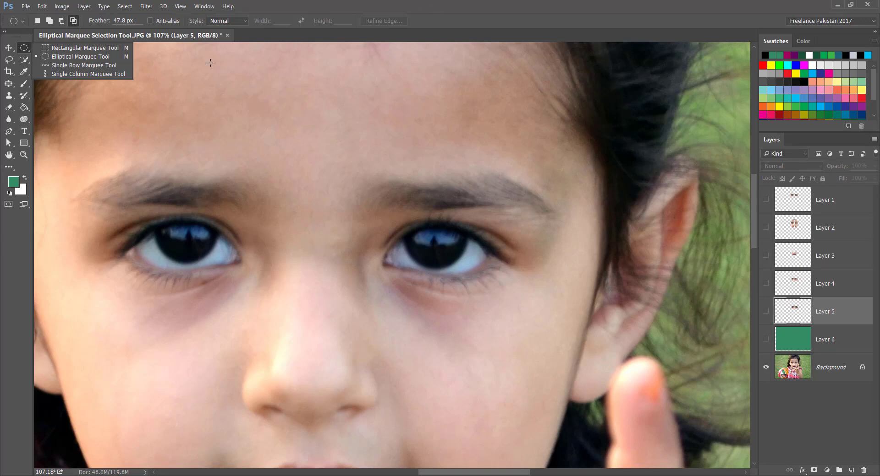
pyautogui.click(349, 5)
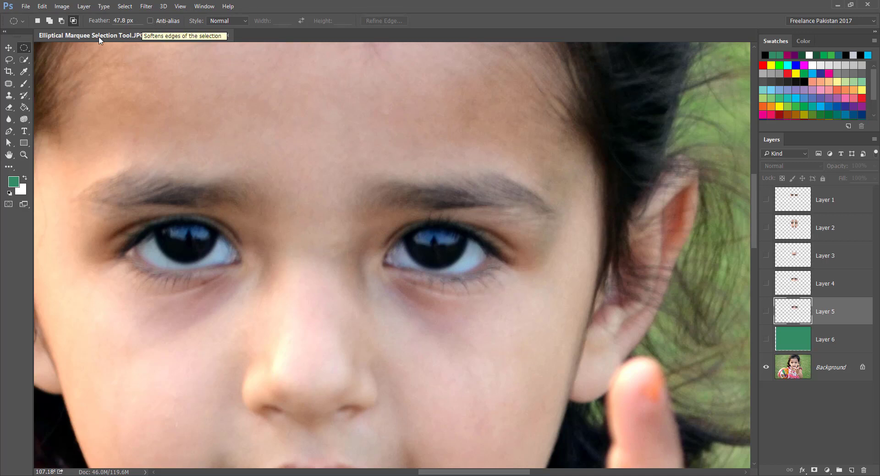
pyautogui.rightClick(24, 49)
pyautogui.click(54, 59)
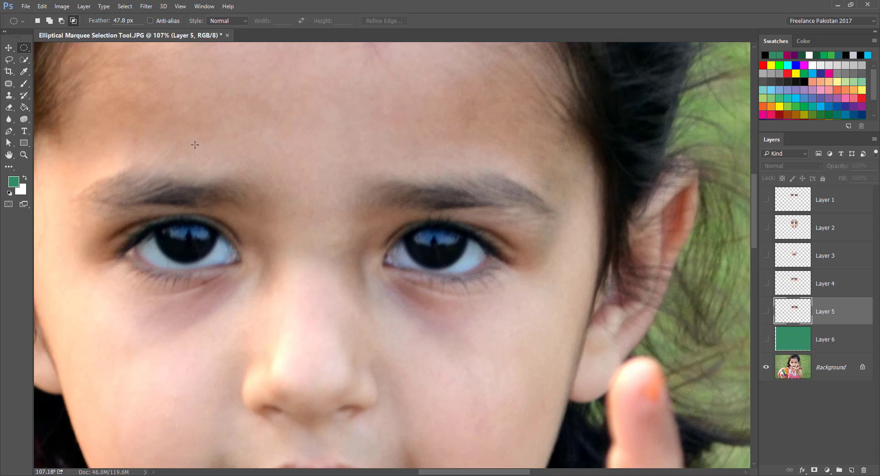
# - With Feather at 0 px and Anti-alias off, select an ellipse over the eyes and nose and copy it from the Background to a new layer
pyautogui.moveTo(78, 142); pyautogui.dragTo(306, 346)
pyautogui.moveTo(91, 22); pyautogui.dragTo(1, 31)
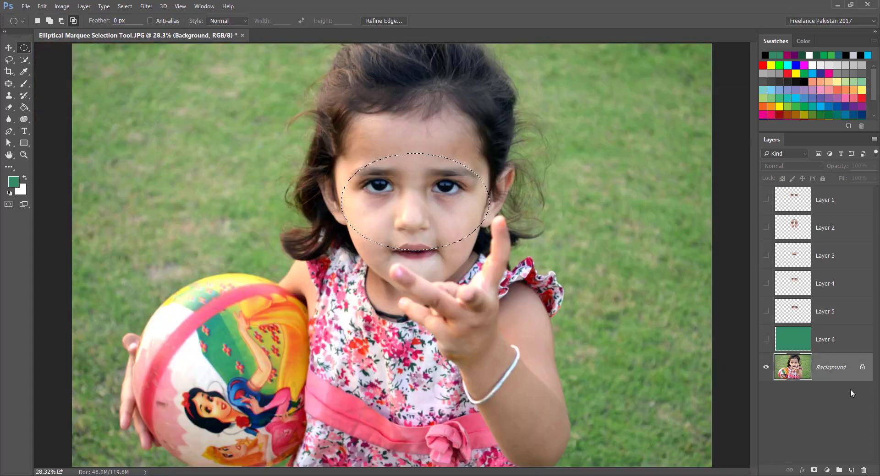
pyautogui.hotkey('ctrl', 'shift', 'alt', 'n')
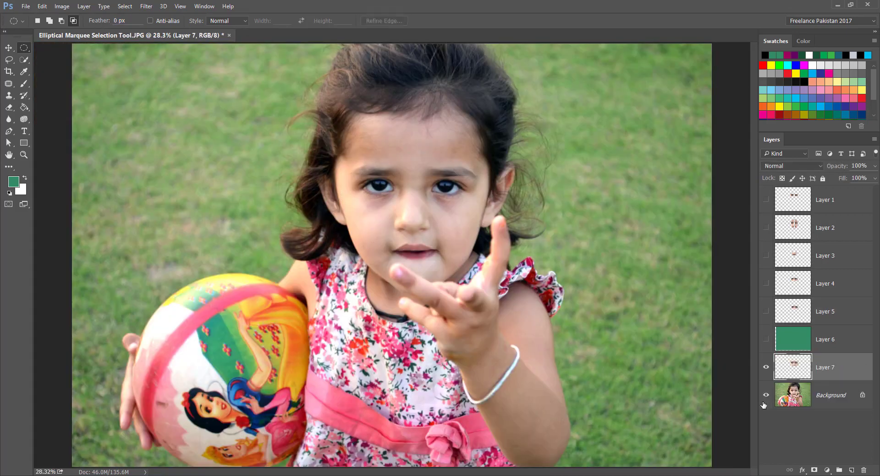
# - Hide the Background and examine the edge of the copied eyes and nose piece on Layer 7 up close
pyautogui.click(765, 395)
pyautogui.moveTo(458, 216); pyautogui.dragTo(516, 224)
pyautogui.moveTo(441, 116); pyautogui.dragTo(489, 267)
pyautogui.scroll(8, 364, 176)
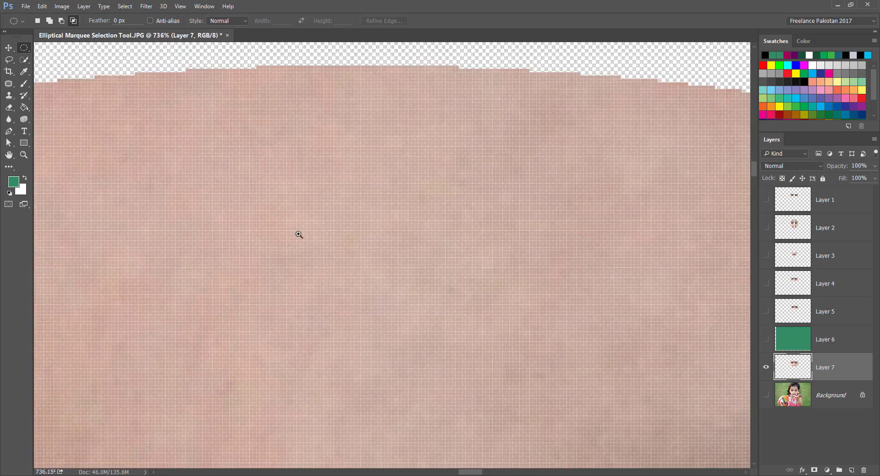
pyautogui.scroll(-10, 194, 198)
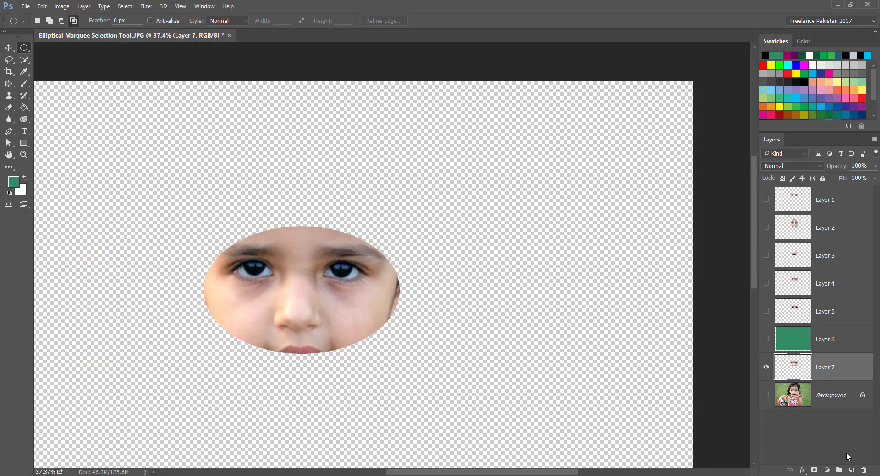
# - Hide Layer 7, show the Background, turn on Anti-alias and copy a wide ellipse across both eyes from the Background to a new layer
pyautogui.click(765, 394)
pyautogui.click(765, 367)
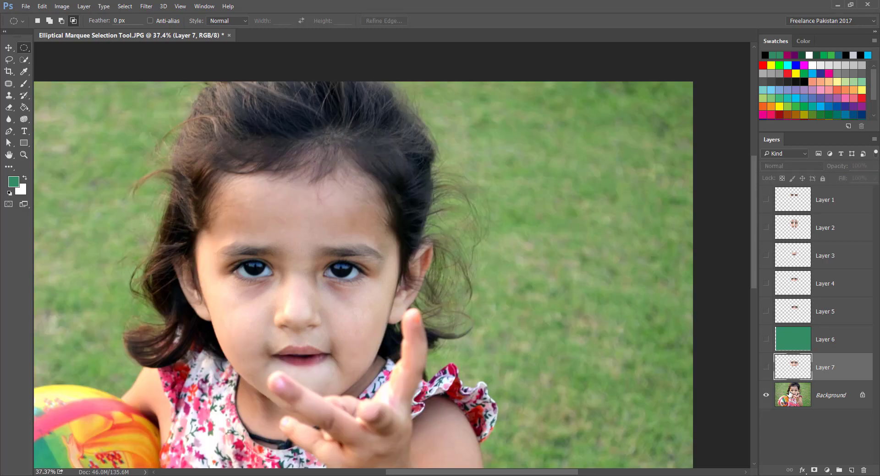
pyautogui.click(790, 393)
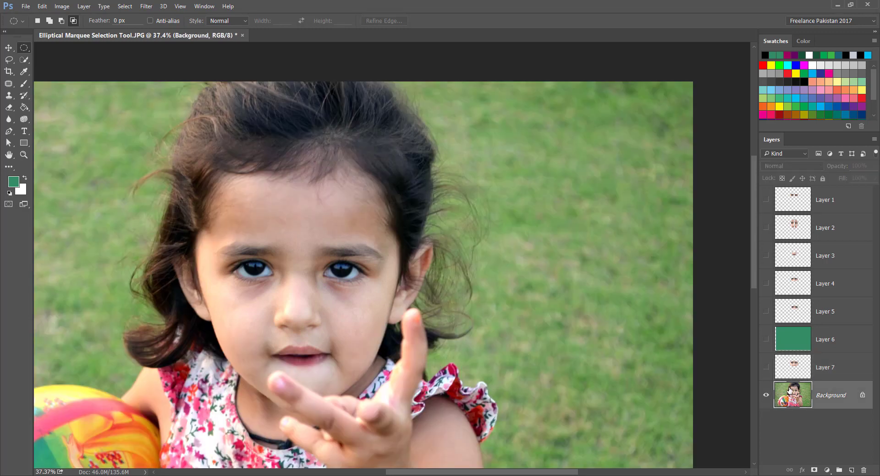
pyautogui.click(150, 21)
pyautogui.scroll(4, 307, 293)
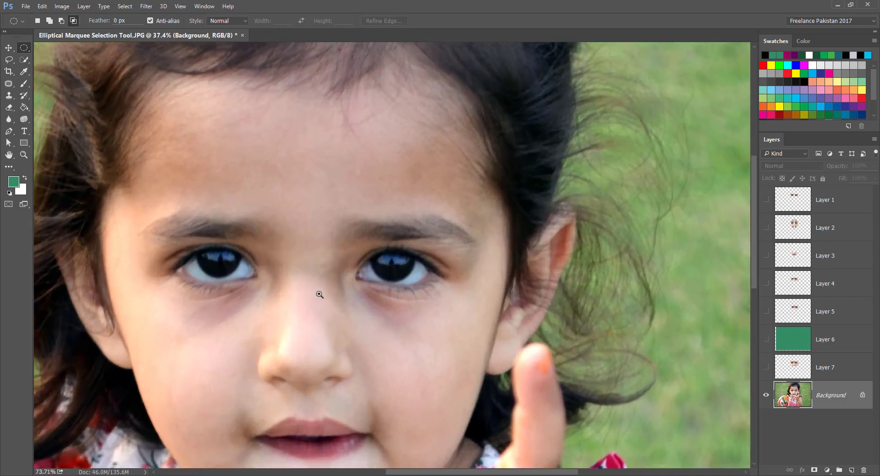
pyautogui.moveTo(162, 201); pyautogui.dragTo(468, 354)
pyautogui.hotkey('ctrl', 'j')
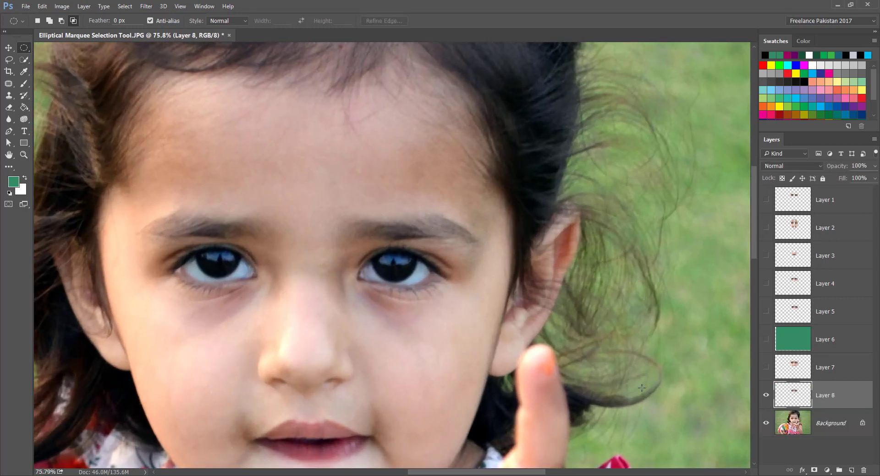
# - Hide the Background and examine the edge of the anti-aliased eyes piece on Layer 8 up close
pyautogui.click(763, 426)
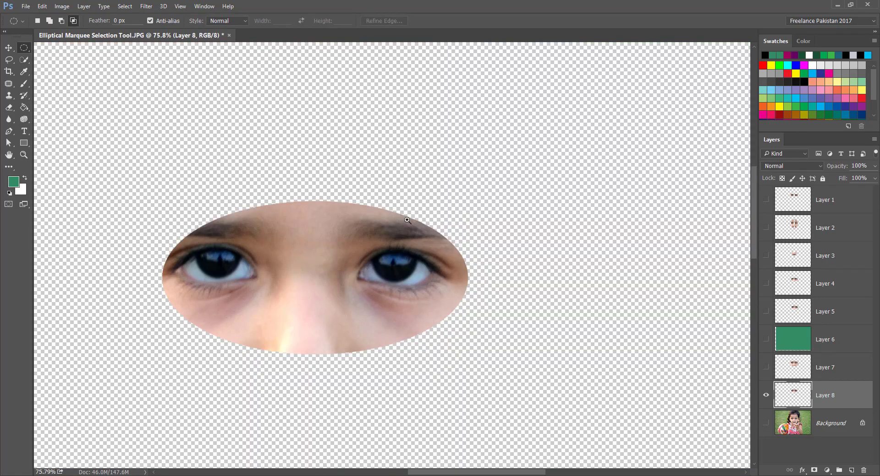
pyautogui.scroll(12, 407, 216)
pyautogui.moveTo(457, 354); pyautogui.dragTo(591, 160)
pyautogui.scroll(-3, 491, 247)
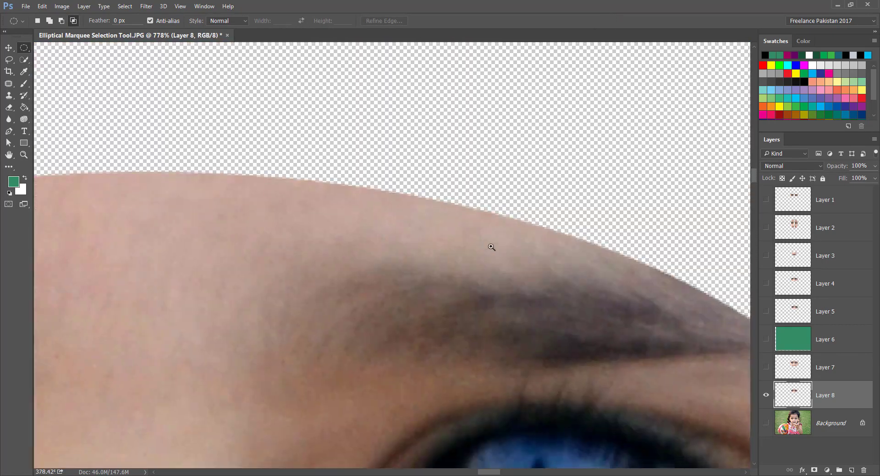
pyautogui.scroll(3, 467, 277)
pyautogui.moveTo(476, 250); pyautogui.dragTo(673, 220)
pyautogui.moveTo(151, 236); pyautogui.dragTo(610, 276)
# - Toggle the visibility of Layer 7 and Layer 8 to compare their upper edges with and without anti-aliasing
pyautogui.click(765, 367)
pyautogui.scroll(5, 603, 367)
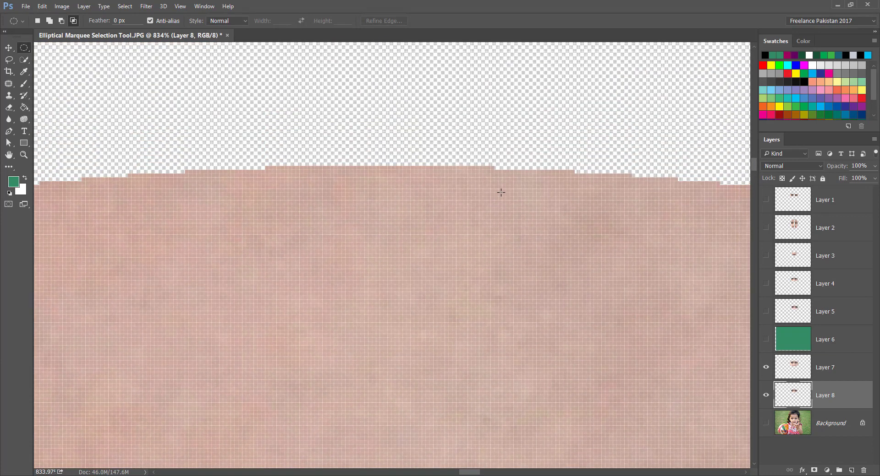
pyautogui.click(784, 367)
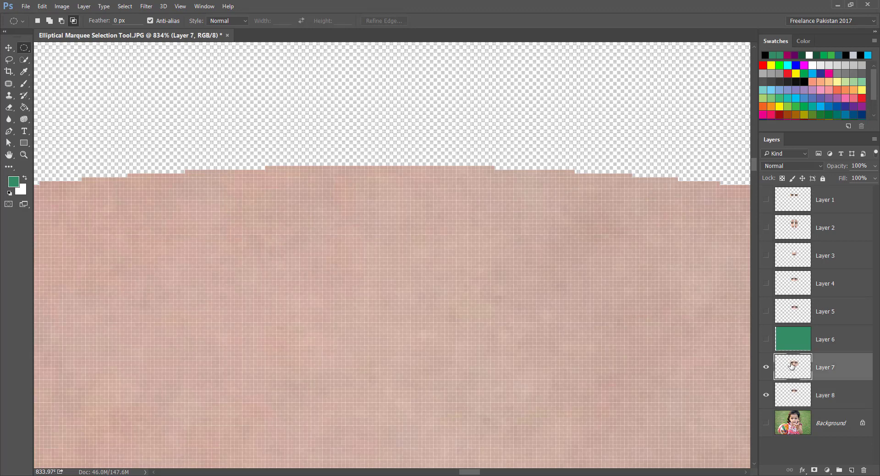
pyautogui.click(766, 368)
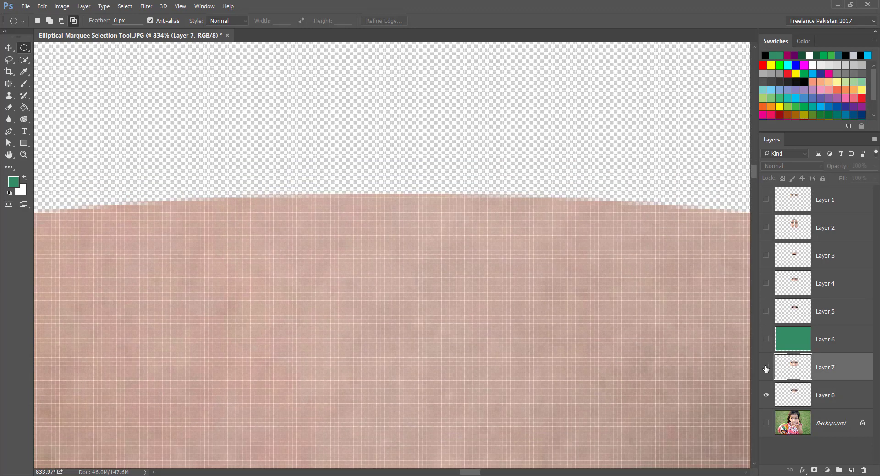
pyautogui.click(765, 368)
pyautogui.moveTo(674, 320); pyautogui.dragTo(662, 424)
pyautogui.click(766, 396)
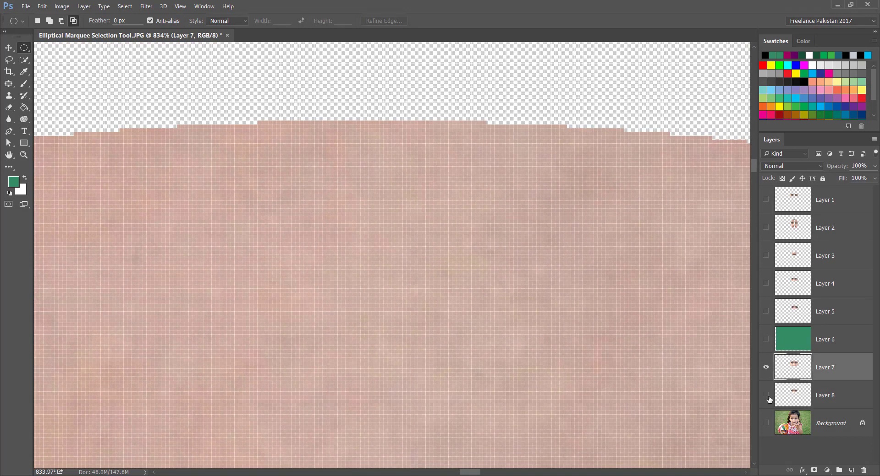
pyautogui.keyDown('alt'); pyautogui.click(766, 397); pyautogui.keyUp('alt')
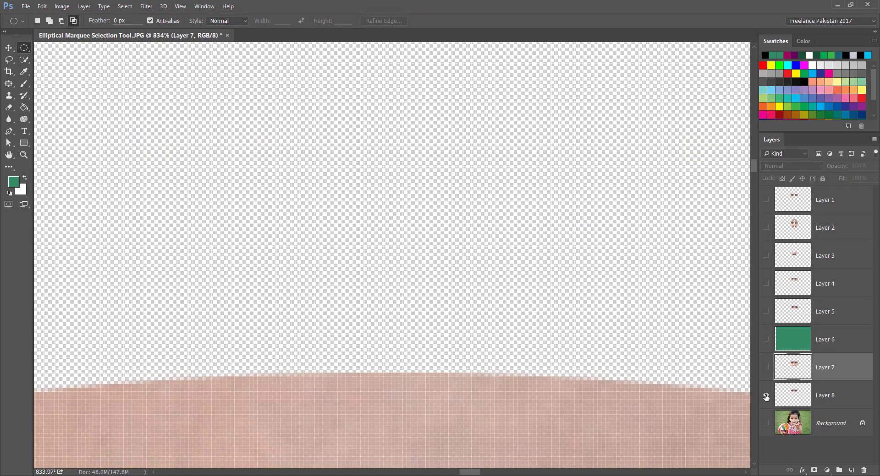
pyautogui.keyDown('alt'); pyautogui.click(766, 396); pyautogui.keyUp('alt')
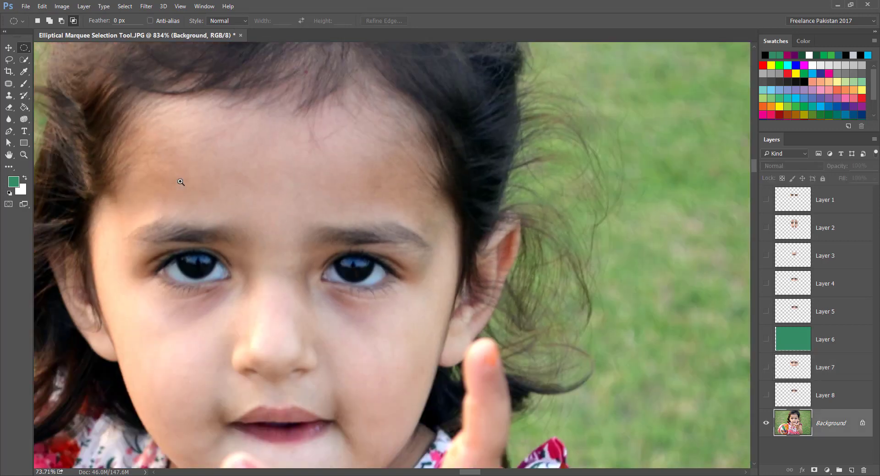
# - Review the available Style options of the Elliptical Marquee Tool
pyautogui.scroll(-3, 178, 181)
pyautogui.scroll(2, 429, 195)
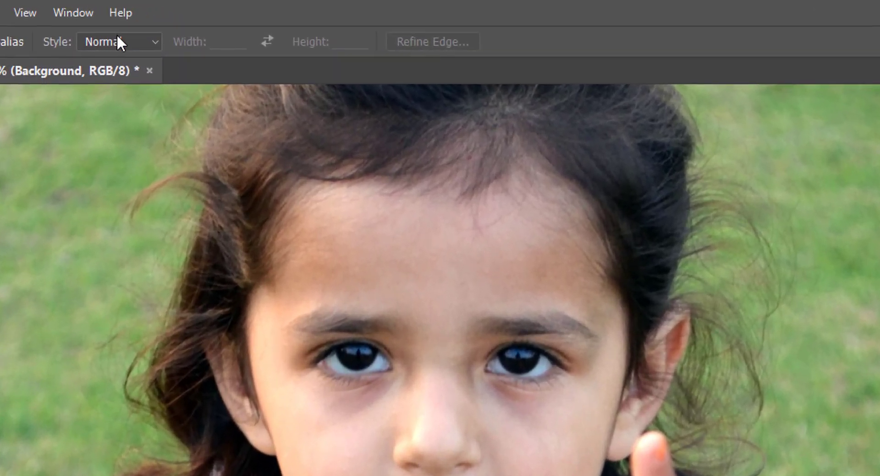
pyautogui.click(228, 20)
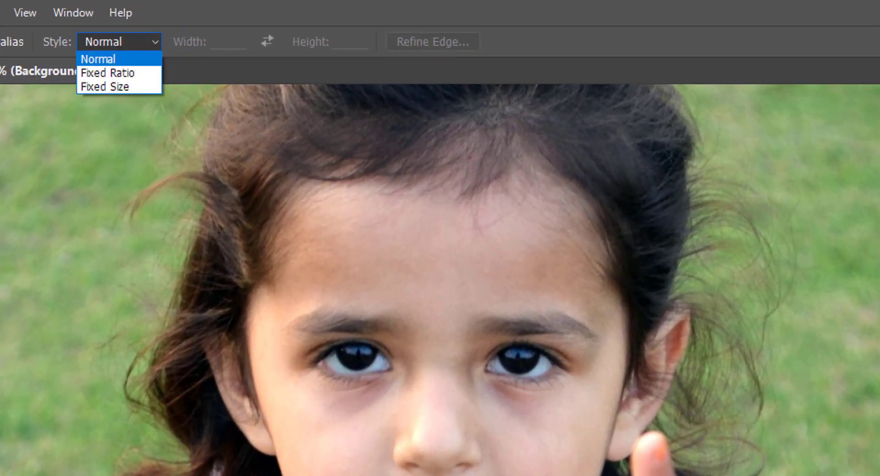
pyautogui.press('Escape')
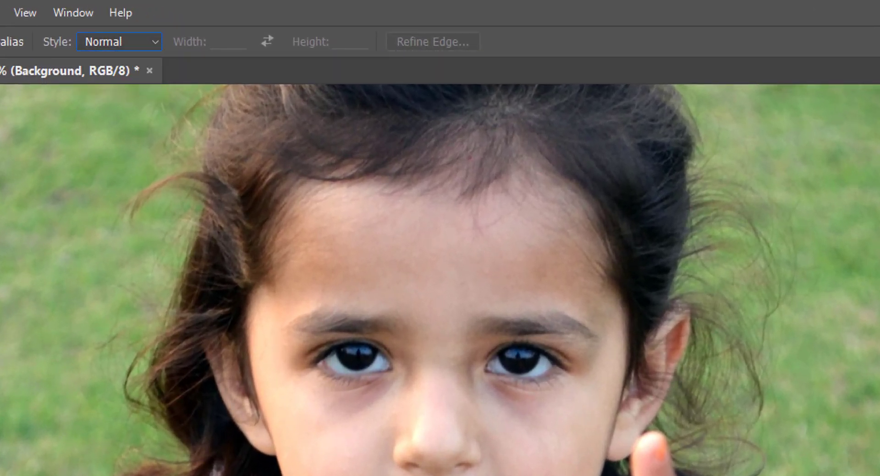
pyautogui.hotkey('shift', 'm')
pyautogui.click(106, 43)
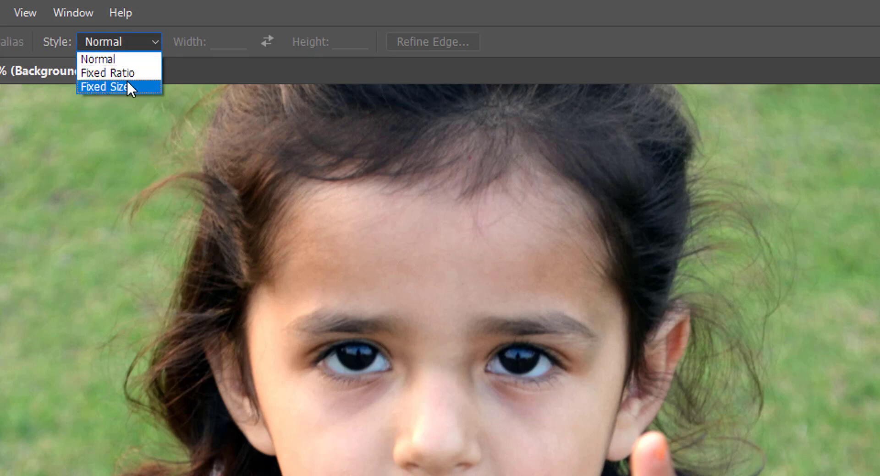
pyautogui.press('Escape')
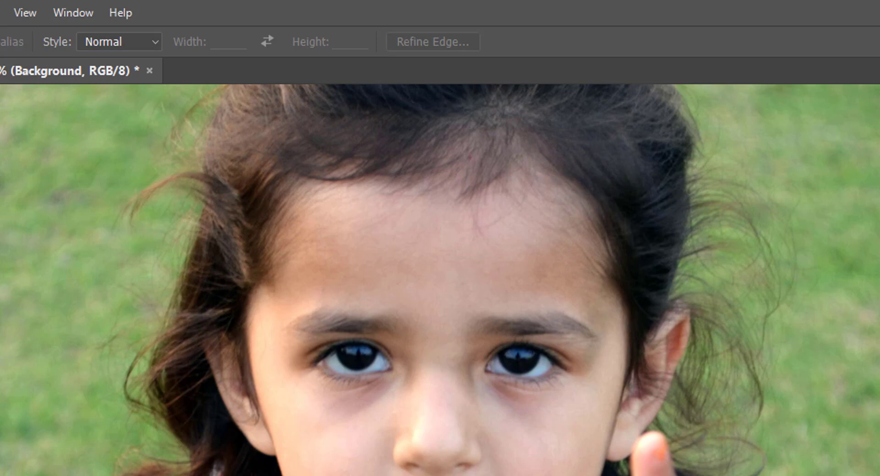
# - Set the selection style to Fixed Ratio with width 1 and height 3, and draw a tall ellipse from the forehead down
pyautogui.hotkey('shift', 'm')
pyautogui.click(97, 46)
pyautogui.click(112, 73)
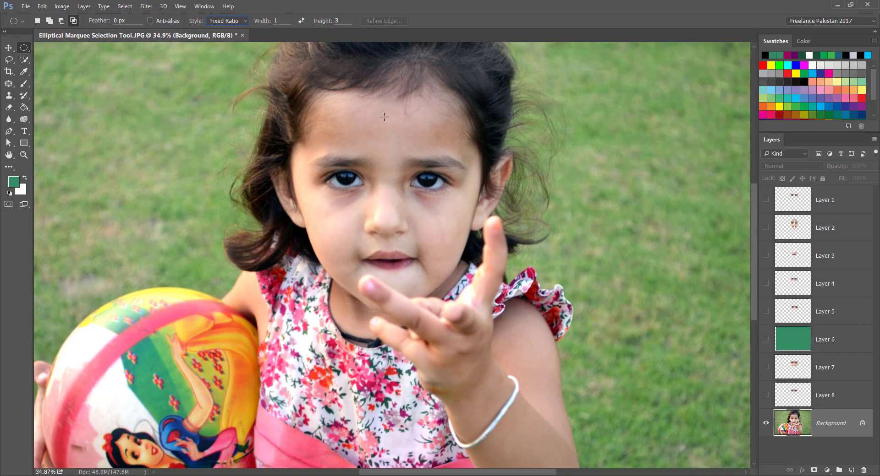
pyautogui.moveTo(358, 111); pyautogui.dragTo(383, 191)
pyautogui.moveTo(352, 104); pyautogui.dragTo(394, 145)
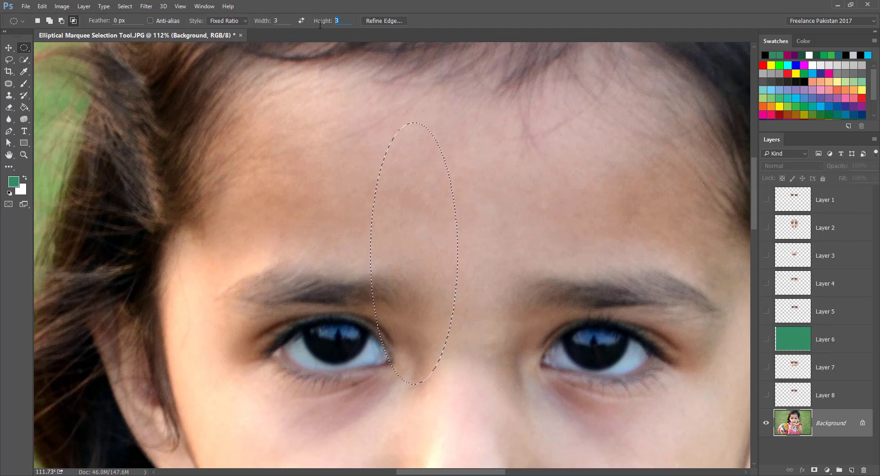
# - Change the fixed ratio to width 3 and height 1, and draw a wide ellipse on the forehead
pyautogui.write('1')
pyautogui.moveTo(497, 175); pyautogui.dragTo(691, 331)
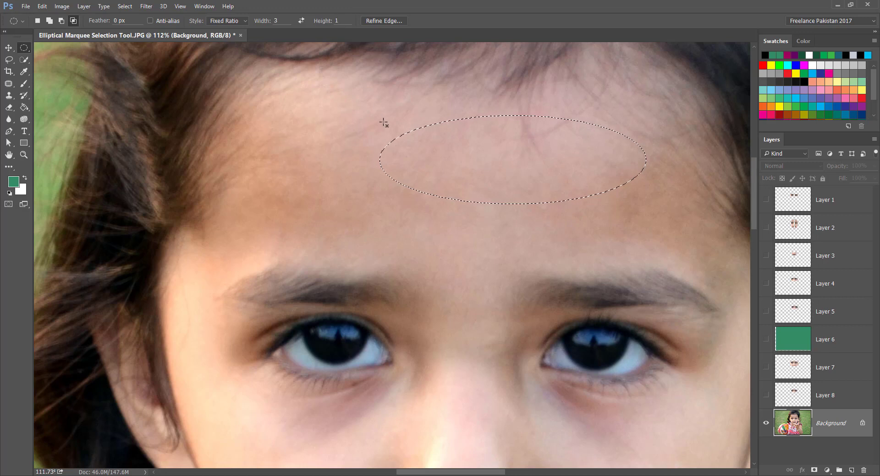
# - Set the selection style to Fixed Size at 100 px by 100 px and place the circular selection on the forehead
pyautogui.click(230, 22)
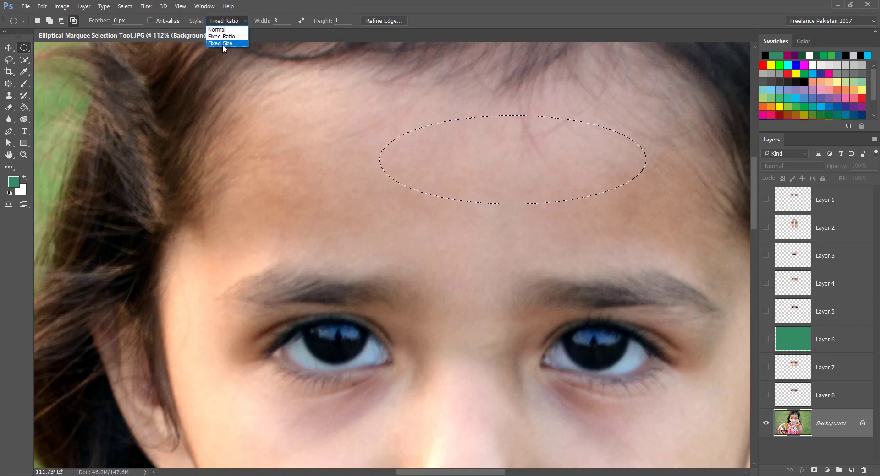
pyautogui.click(222, 44)
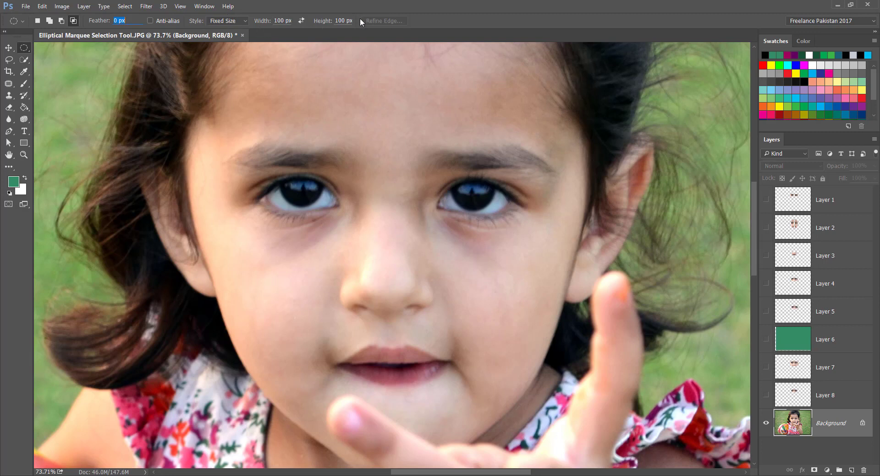
pyautogui.click(348, 77)
pyautogui.moveTo(403, 84); pyautogui.dragTo(443, 108)
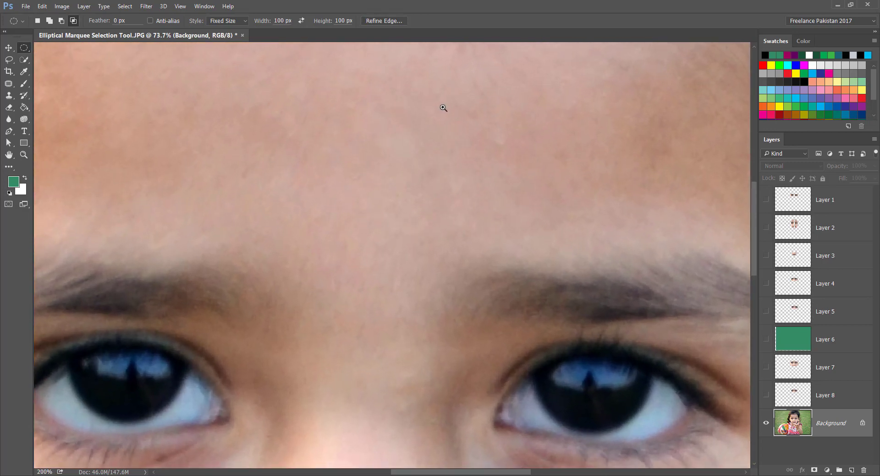
pyautogui.moveTo(385, 112); pyautogui.dragTo(415, 193)
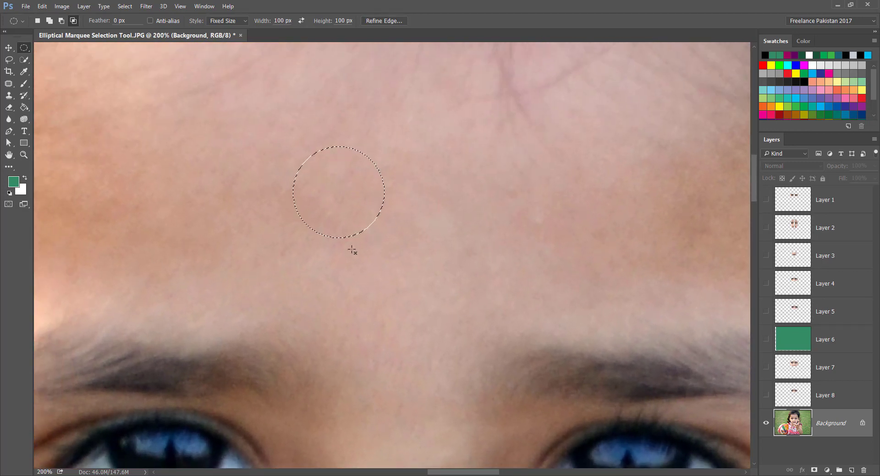
# - Change the fixed selection size to 500 px wide by 200 px high and place the wide ellipse on the forehead above the eyebrow
pyautogui.click(288, 22)
pyautogui.click(287, 21)
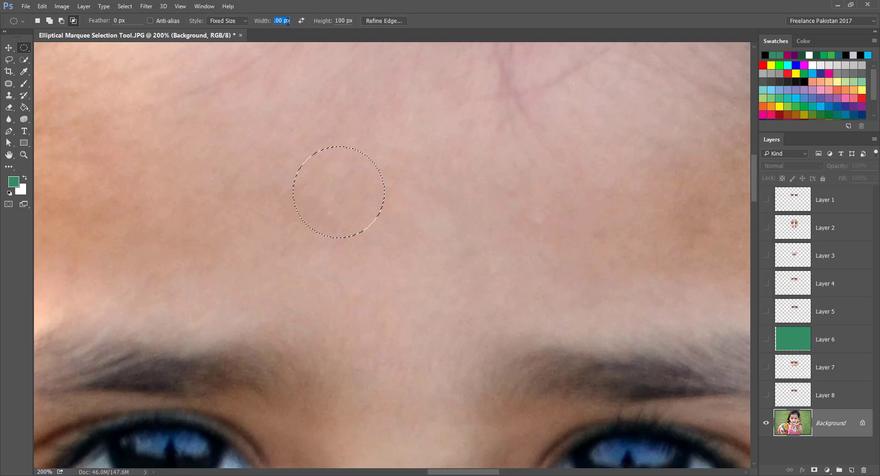
pyautogui.write('500')
pyautogui.press('Tab')
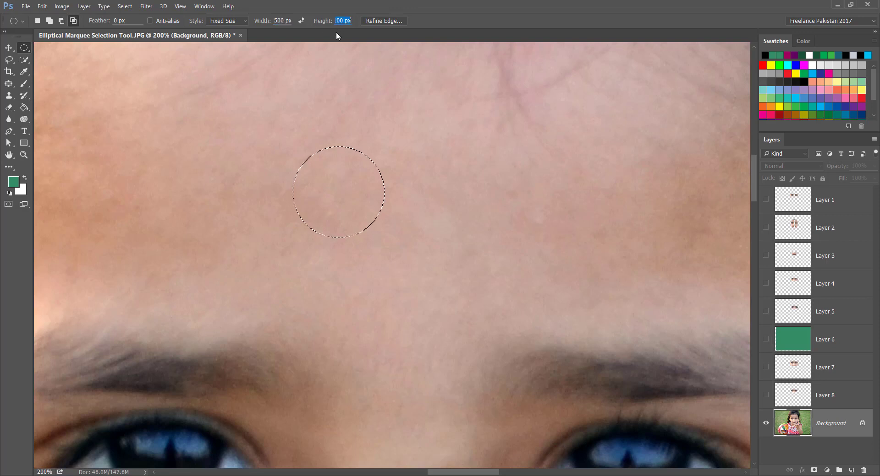
pyautogui.write('200')
pyautogui.click(464, 146)
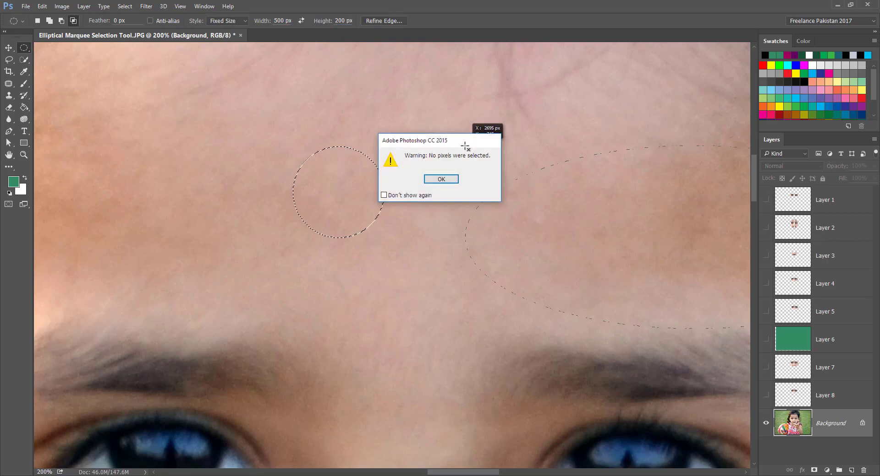
pyautogui.click(439, 179)
pyautogui.moveTo(466, 203); pyautogui.dragTo(239, 200)
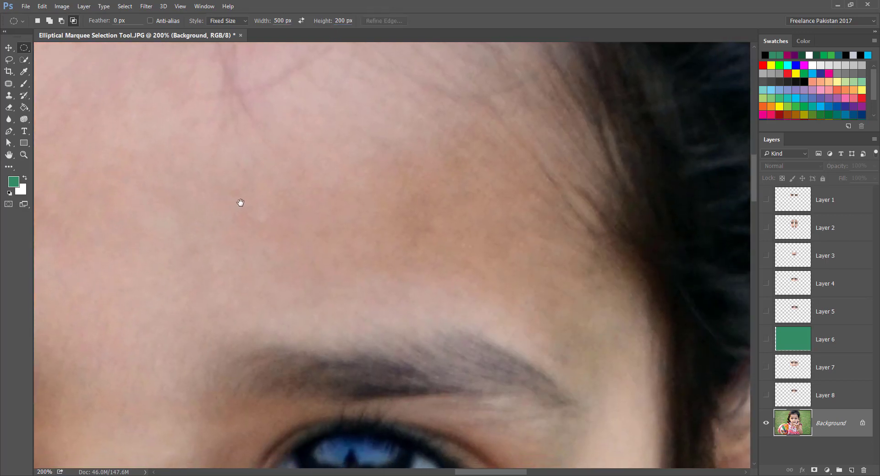
pyautogui.click(203, 178)
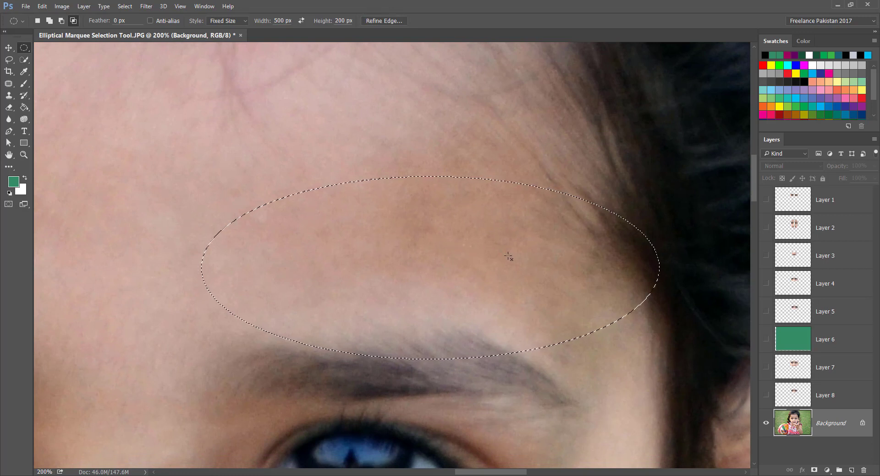
pyautogui.moveTo(508, 257); pyautogui.dragTo(612, 148)
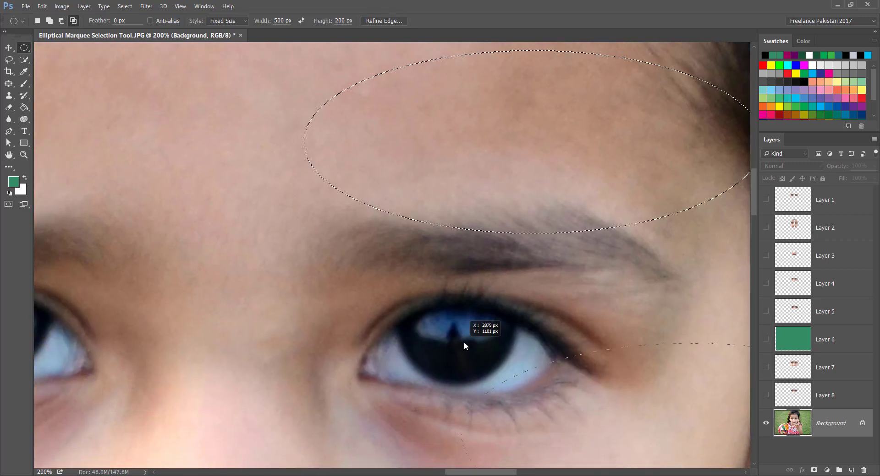
# - Deselect the wide ellipse and set the selection style back to Normal
pyautogui.hotkey('ctrl', 'd')
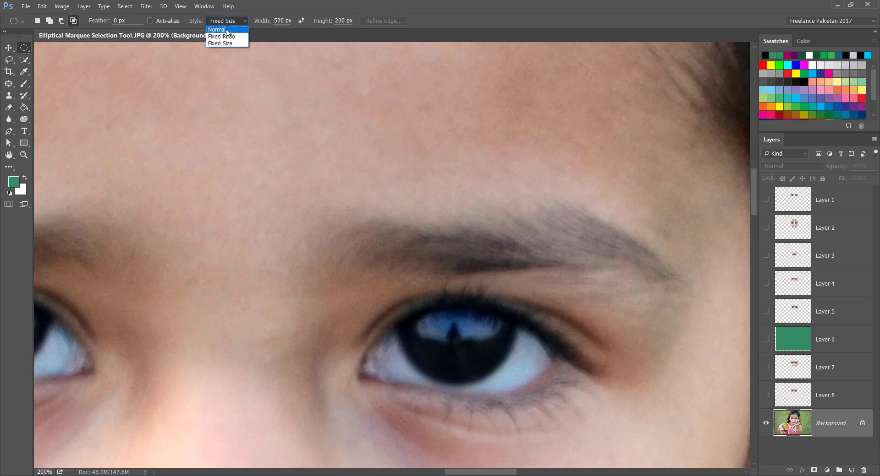
pyautogui.click(233, 22)
pyautogui.press('Up')
pyautogui.press('Up')
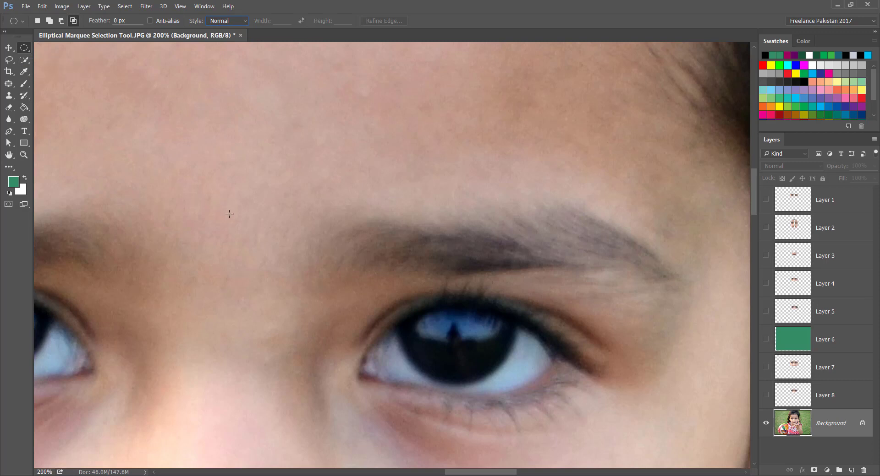
pyautogui.moveTo(316, 210); pyautogui.dragTo(504, 130)
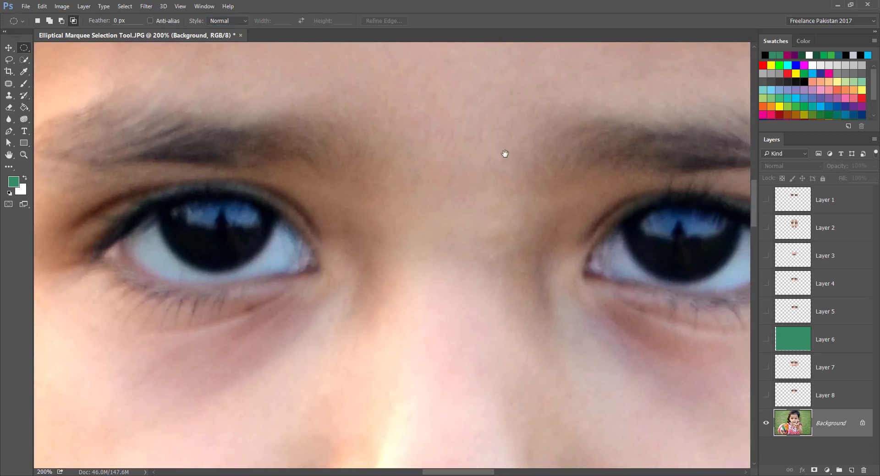
pyautogui.hotkey('ctrl', '0')
pyautogui.moveTo(434, 175)
pyautogui.mouseDown()
pyautogui.moveTo(415, 175)
pyautogui.moveTo(428, 174)
pyautogui.mouseUp()
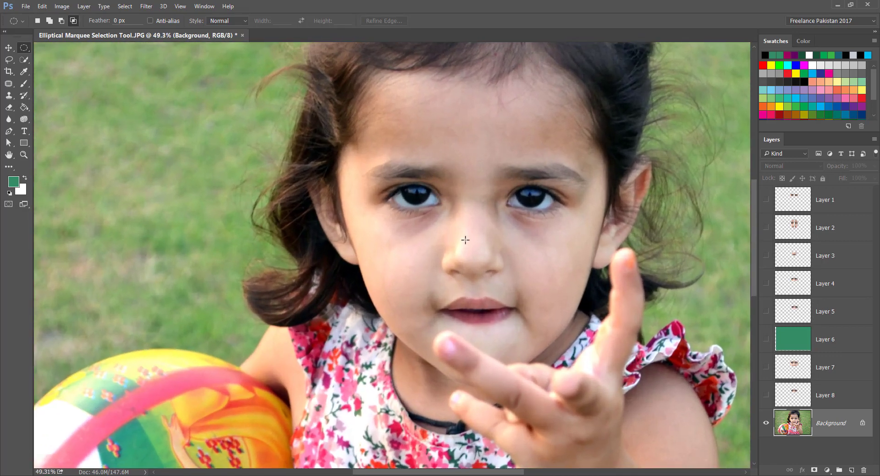